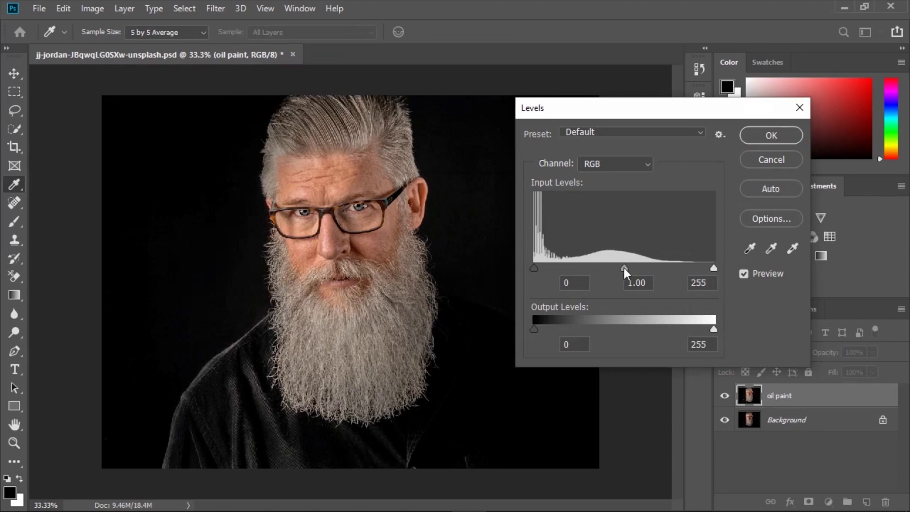
# Boost the contrast of the oil paint layer with Levels, setting the black input to 14 and lowering the white input to about 238.
pyautogui.moveTo(534, 265); pyautogui.dragTo(538, 266)
pyautogui.moveTo(716, 268); pyautogui.dragTo(702, 268)
pyautogui.moveTo(539, 270); pyautogui.dragTo(544, 269)
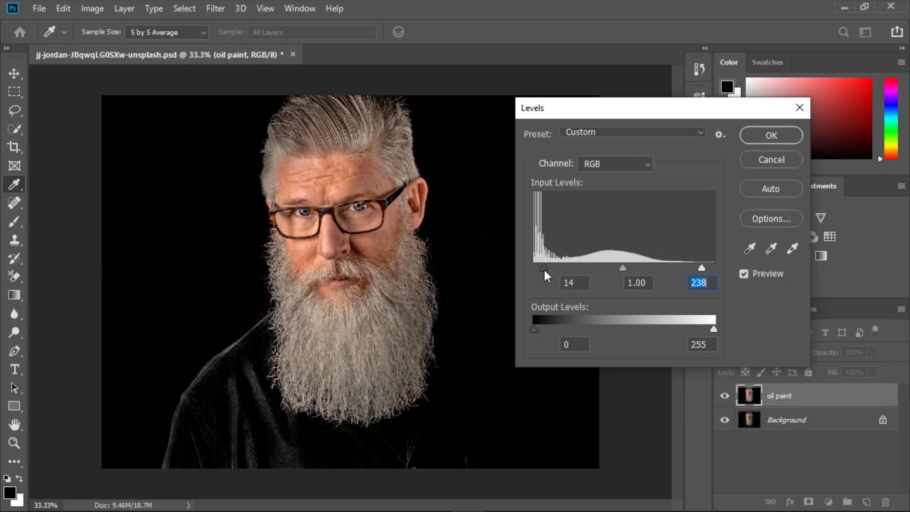
pyautogui.moveTo(699, 269); pyautogui.dragTo(696, 268)
pyautogui.click(699, 268)
pyautogui.click(772, 135)
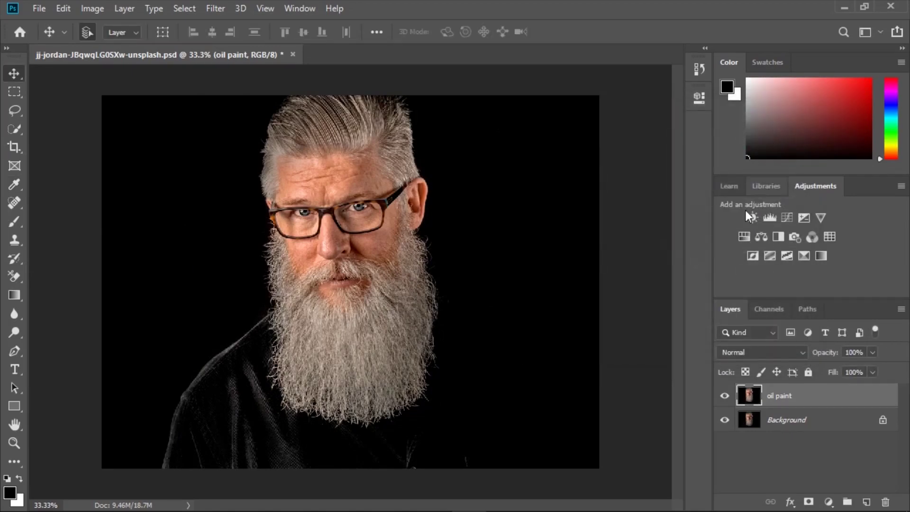
# Duplicate the oil paint layer within the same document, keeping the suggested name.
pyautogui.rightClick(809, 400)
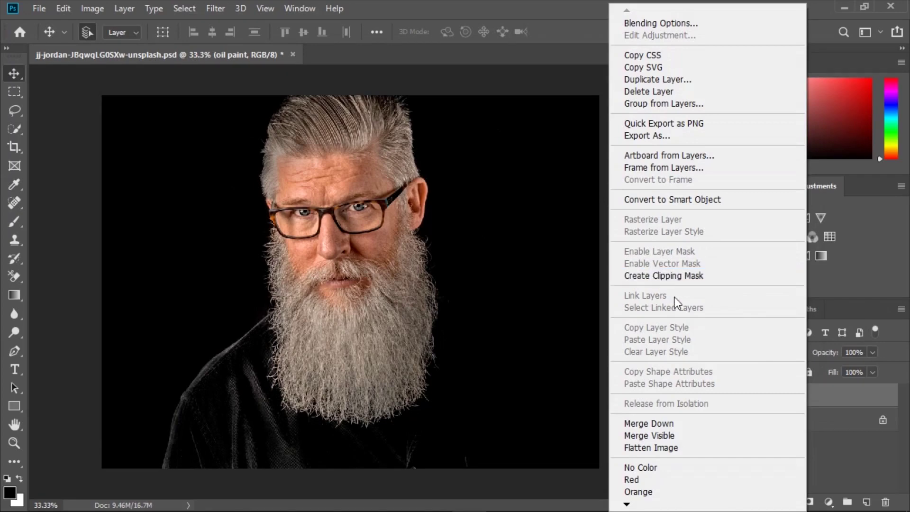
pyautogui.click(657, 79)
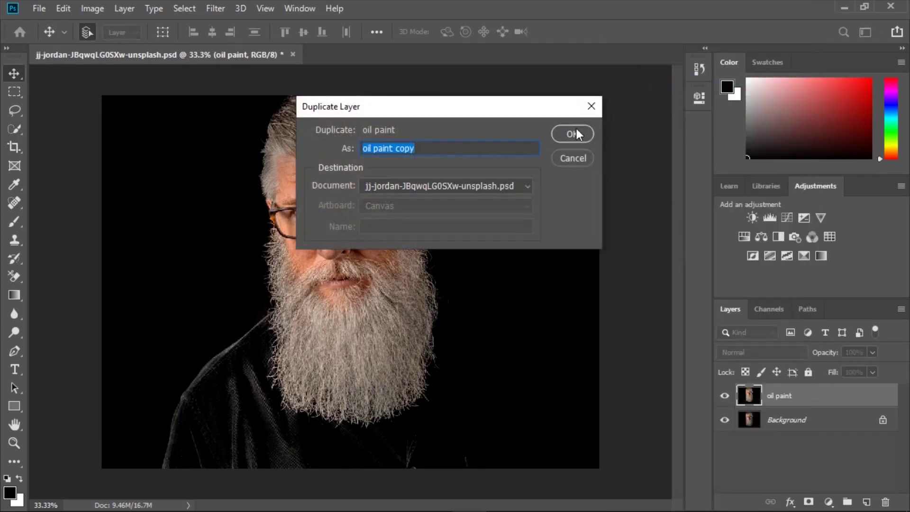
pyautogui.click(576, 127)
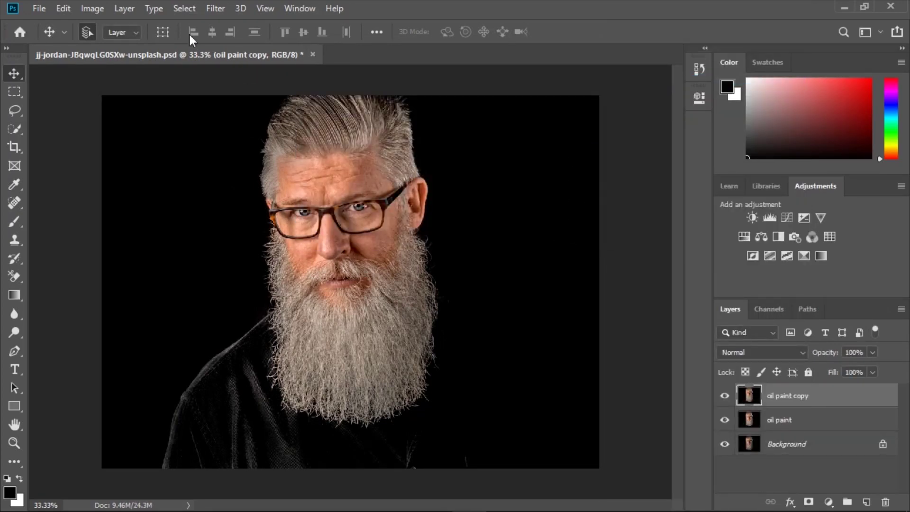
# Apply a High Pass filter with a 2.0-pixel radius to the duplicated layer and set its blending mode to Overlay.
pyautogui.click(216, 11)
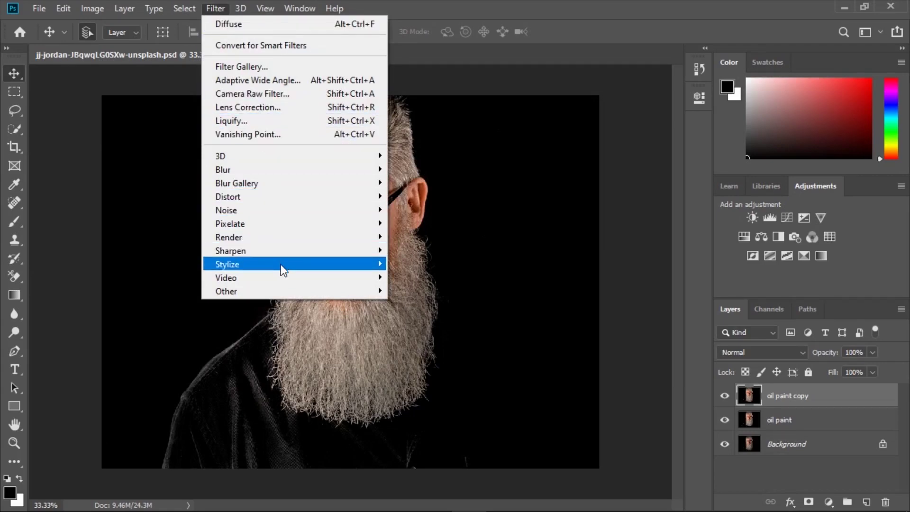
pyautogui.moveTo(275, 291)
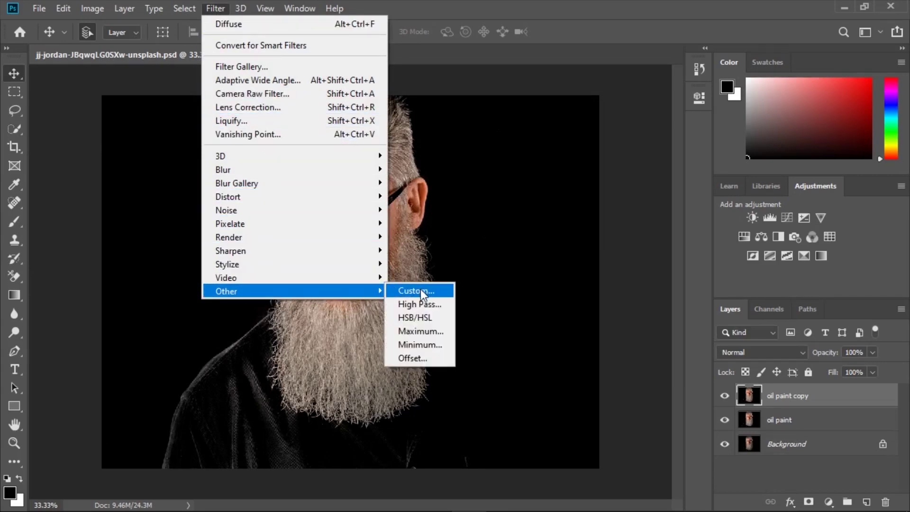
pyautogui.click(419, 304)
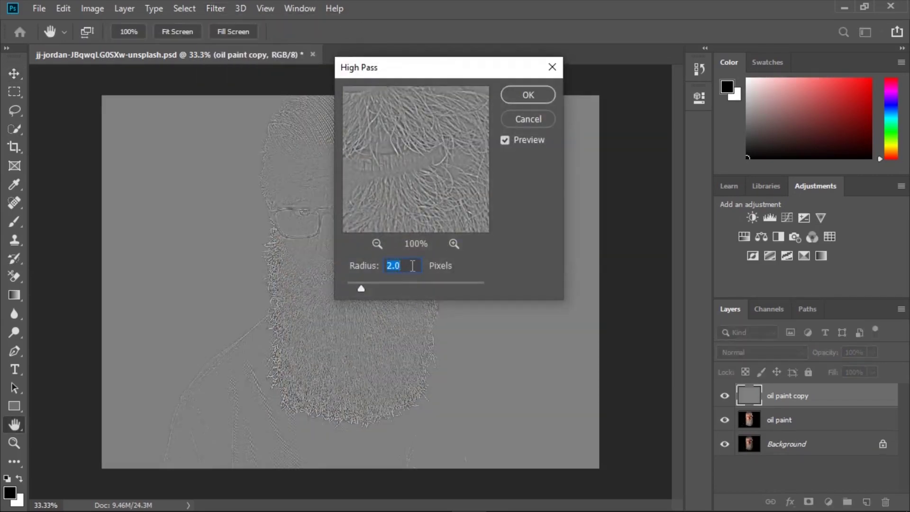
pyautogui.click(534, 93)
pyautogui.click(735, 353)
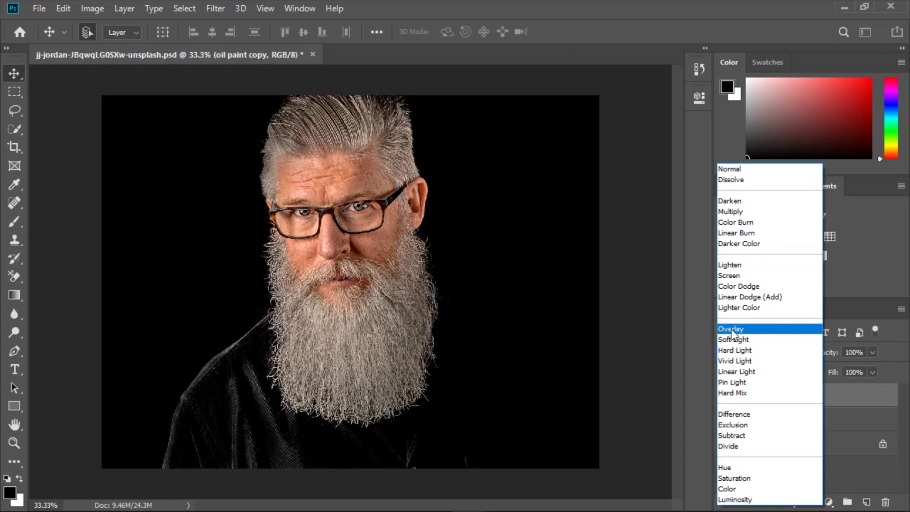
pyautogui.click(730, 329)
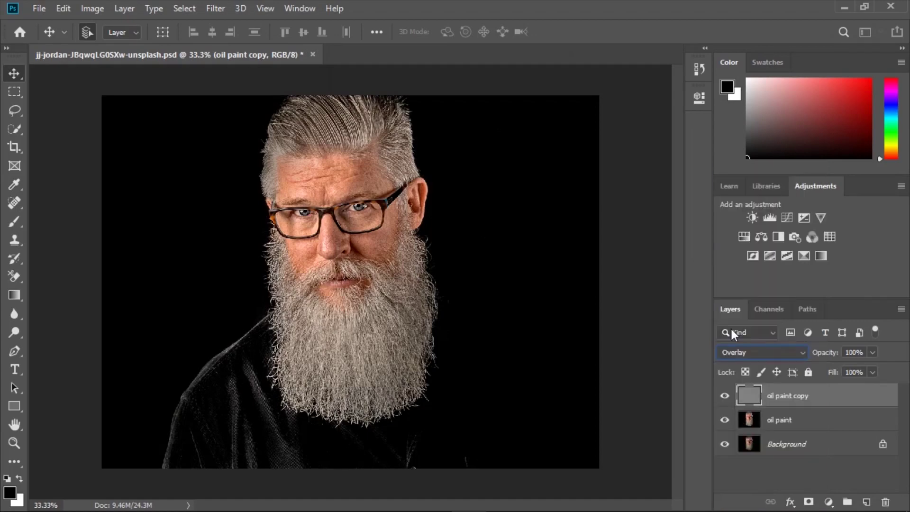
# Merge the High Pass layer with the oil paint layer, leaving the Background separate.
pyautogui.keyDown('shift'); pyautogui.click(802, 417); pyautogui.keyUp('shift')
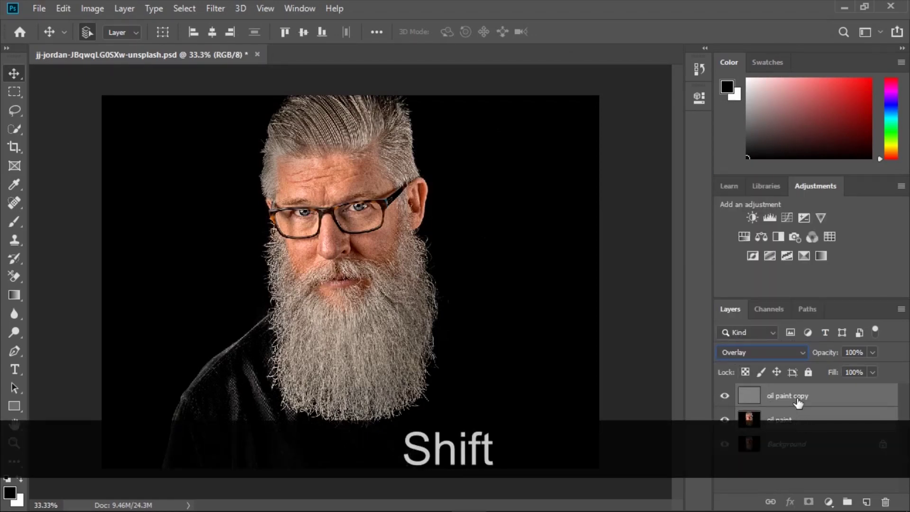
pyautogui.rightClick(797, 400)
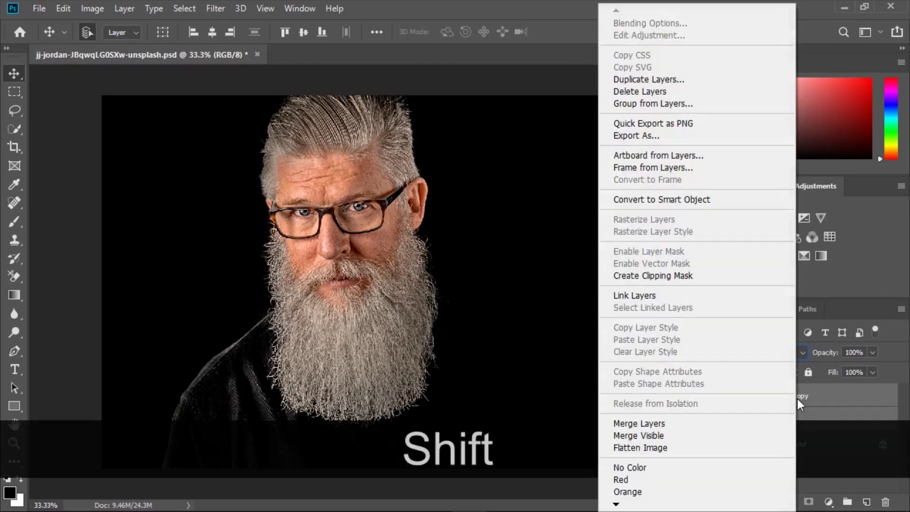
pyautogui.click(633, 423)
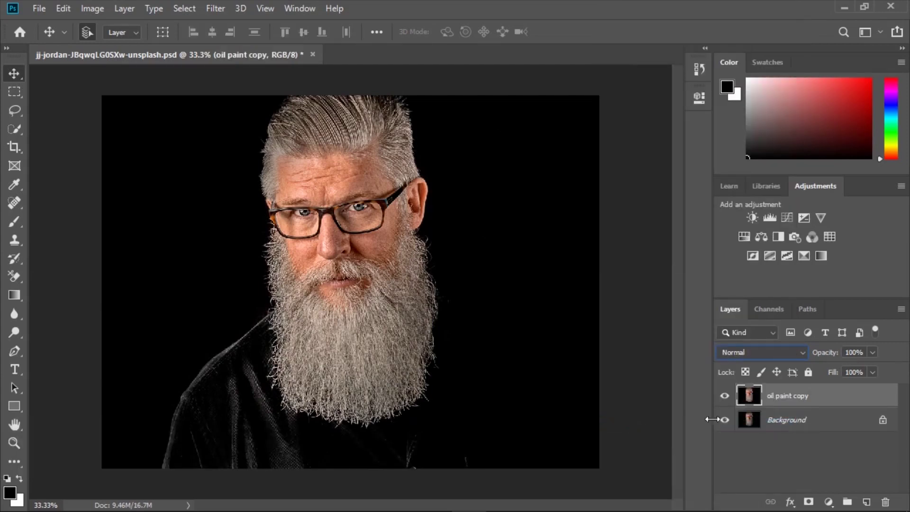
# Sharpen the merged layer with Unsharp Mask using amount 122%, radius 2.0 pixels and threshold 0.
pyautogui.click(216, 8)
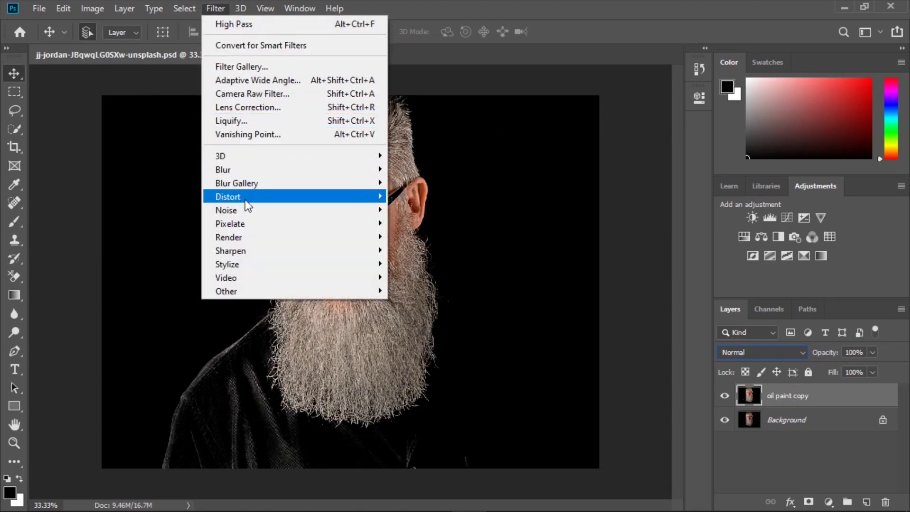
pyautogui.moveTo(278, 250)
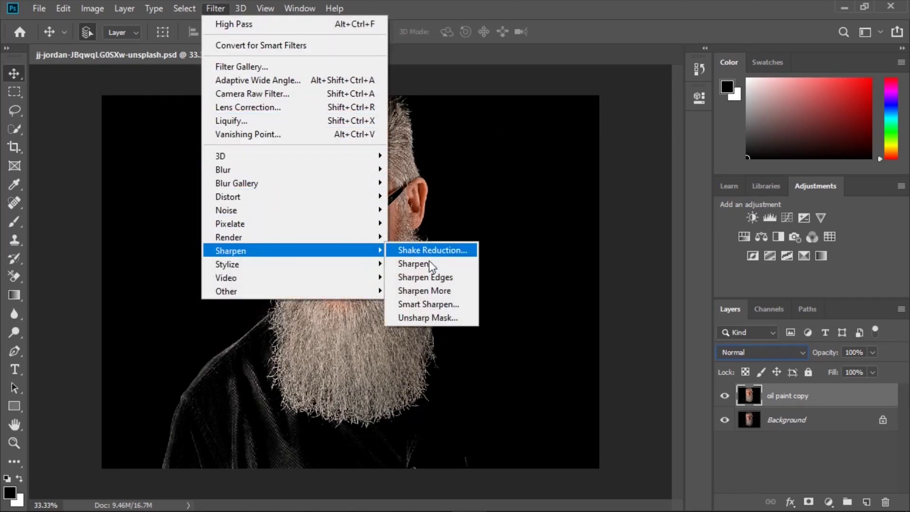
pyautogui.click(439, 313)
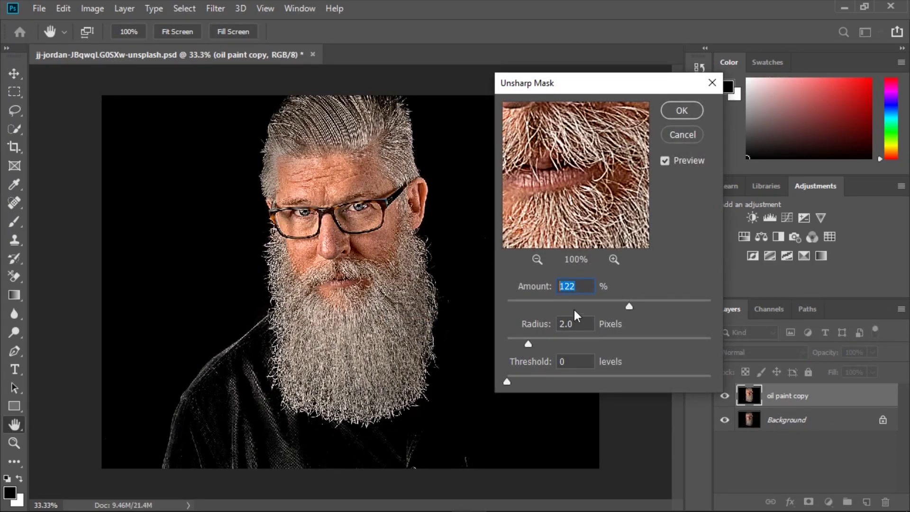
pyautogui.moveTo(584, 322); pyautogui.dragTo(559, 330)
pyautogui.moveTo(569, 364); pyautogui.dragTo(549, 363)
pyautogui.click(685, 112)
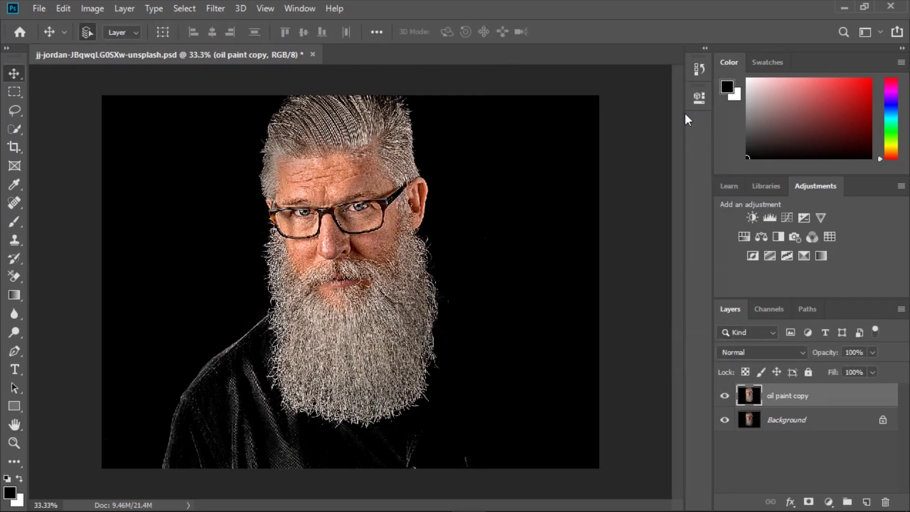
# Apply the Diffuse filter to the sharpened layer in Anisotropic mode.
pyautogui.click(214, 8)
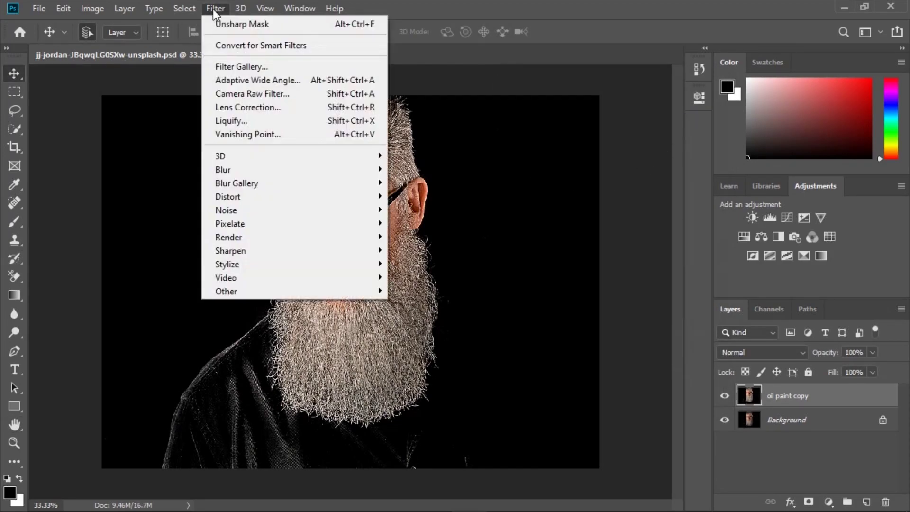
pyautogui.moveTo(247, 264)
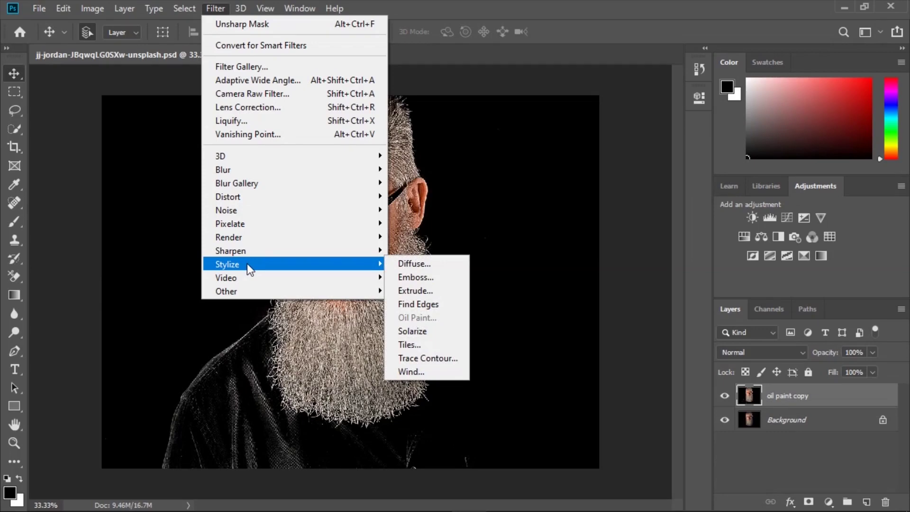
pyautogui.click(413, 265)
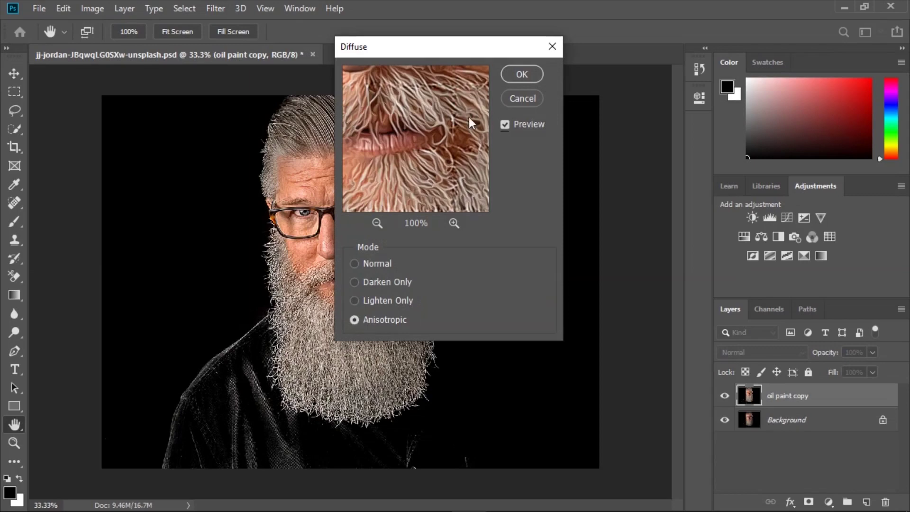
pyautogui.click(521, 75)
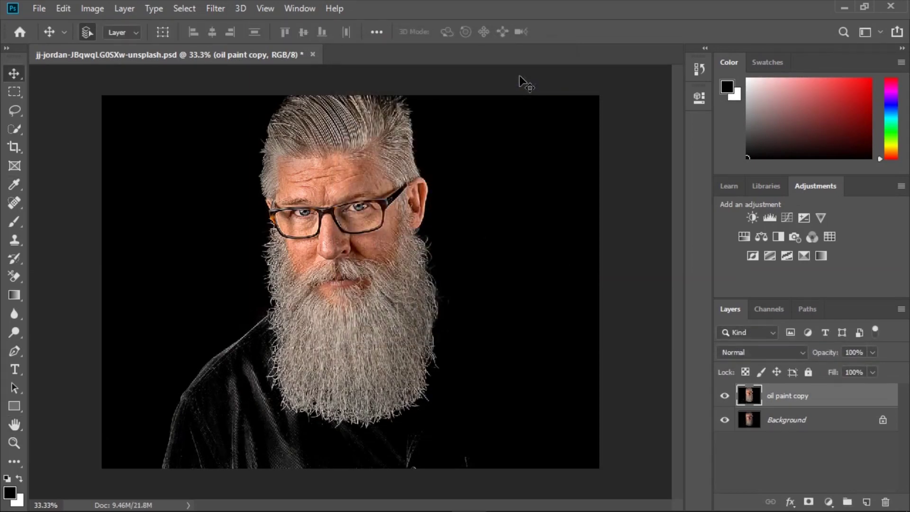
# Rotate the upright image 90° clockwise and reapply the Diffuse filter to the merged portrait layer.
pyautogui.press('ctrl+KP_Add')
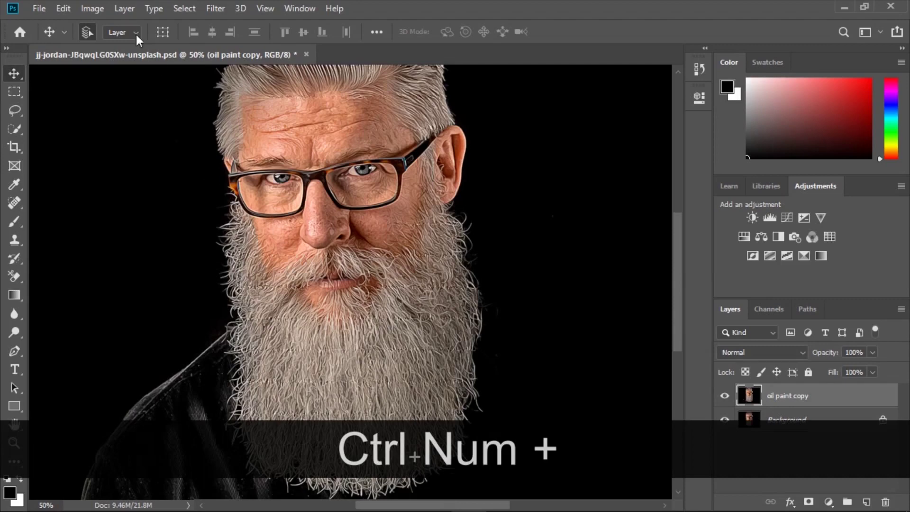
pyautogui.click(104, 9)
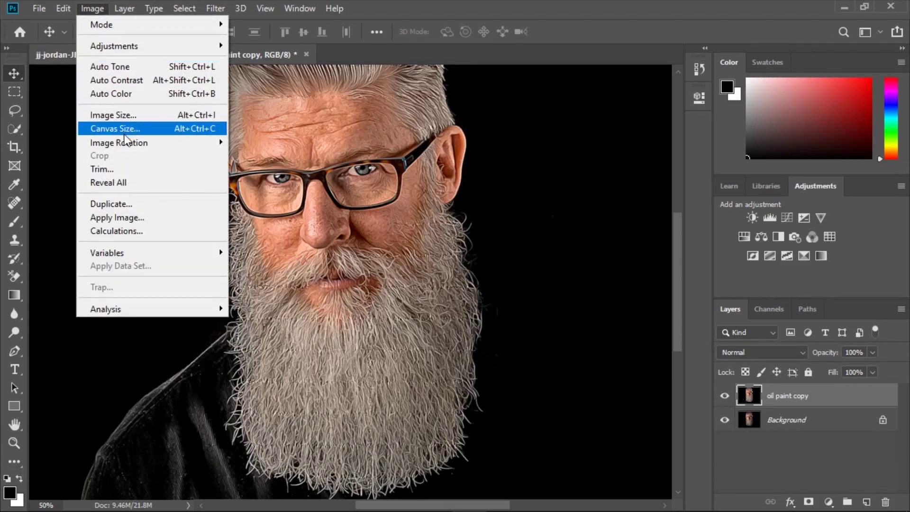
pyautogui.moveTo(128, 144)
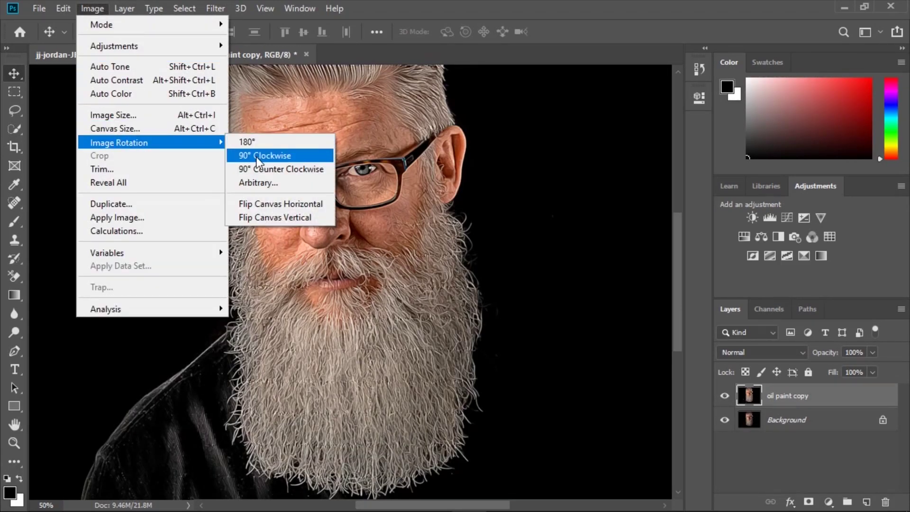
pyautogui.click(257, 158)
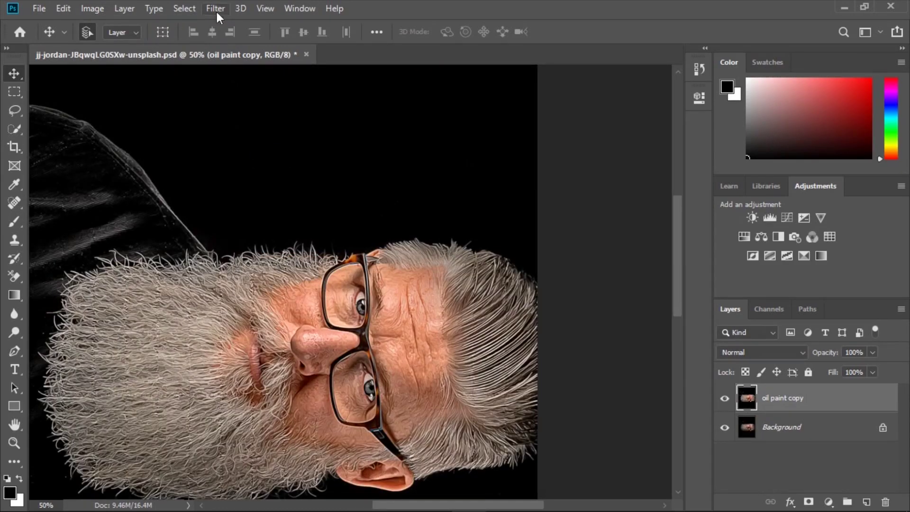
pyautogui.click(215, 8)
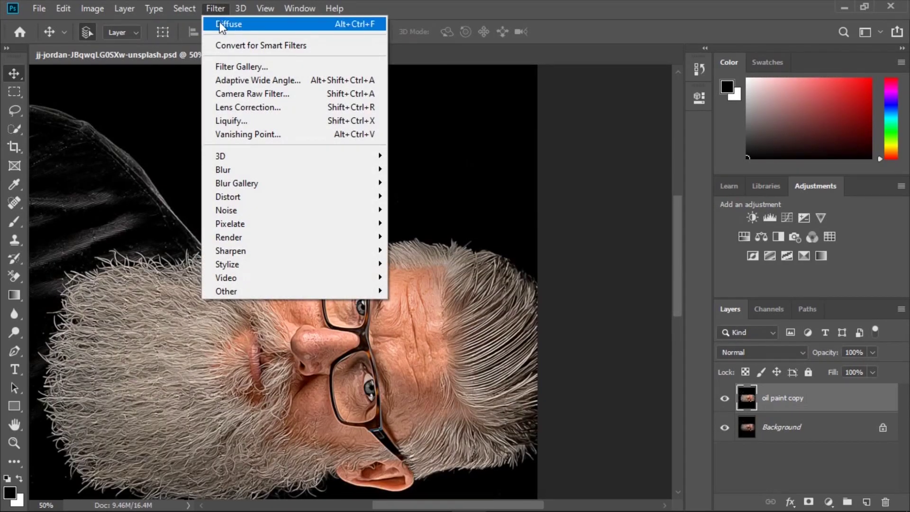
pyautogui.click(232, 23)
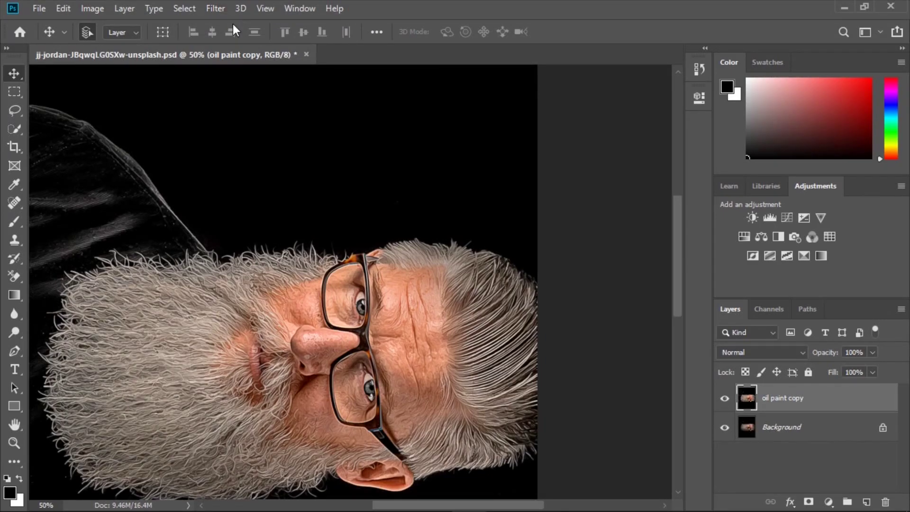
# Rotate the sideways image another 90° clockwise so the portrait is upside down, and run the Diffuse filter again.
pyautogui.click(98, 7)
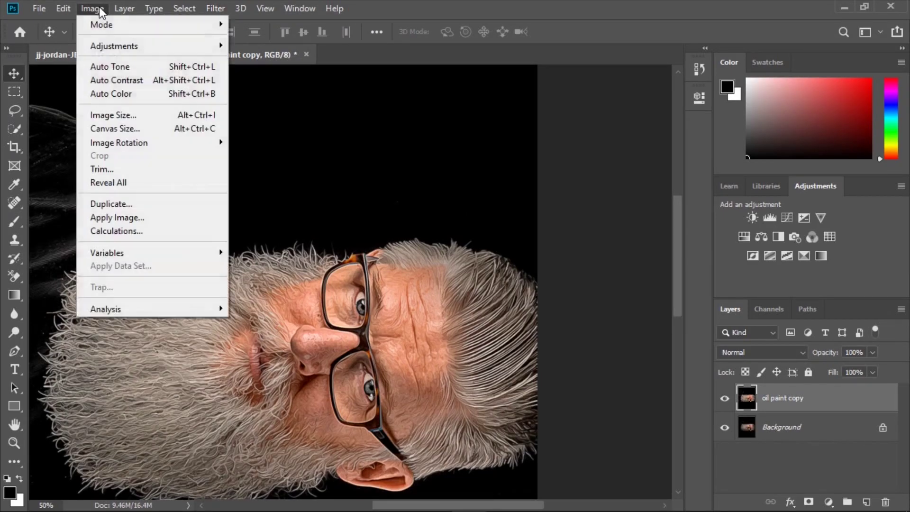
pyautogui.moveTo(125, 144)
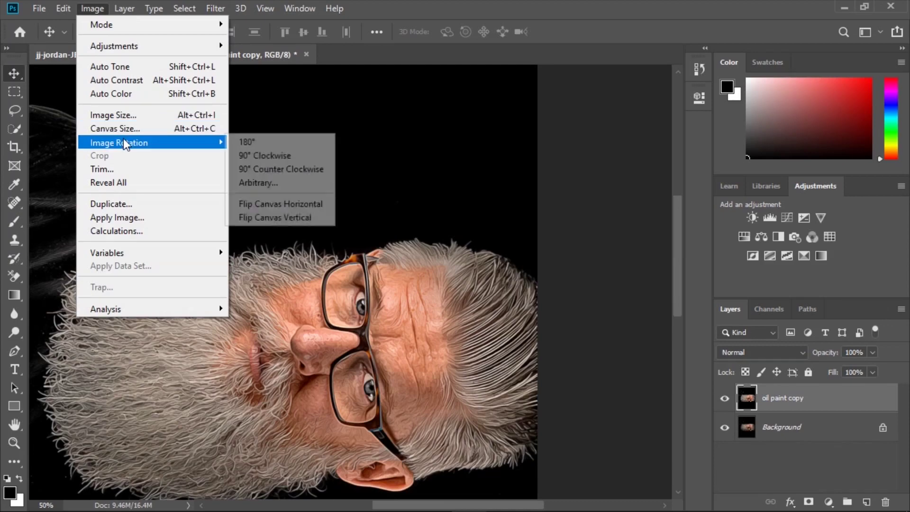
pyautogui.click(269, 153)
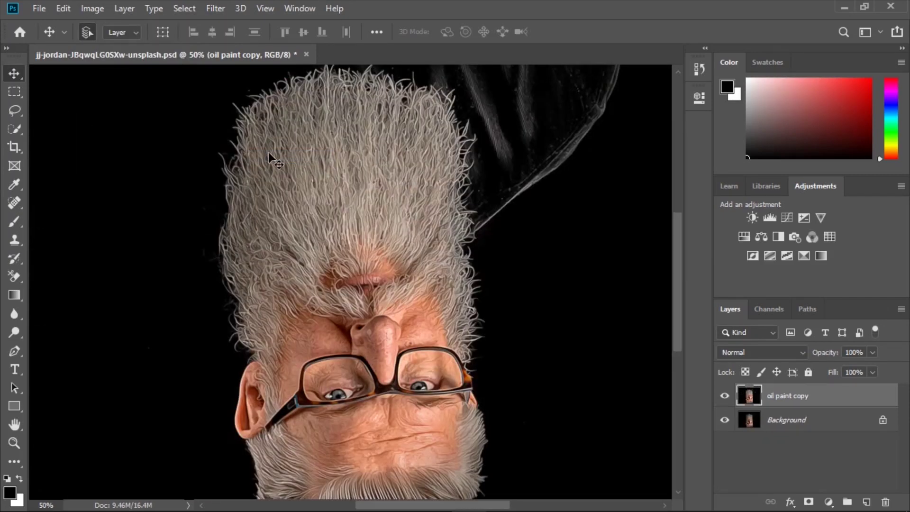
pyautogui.click(216, 9)
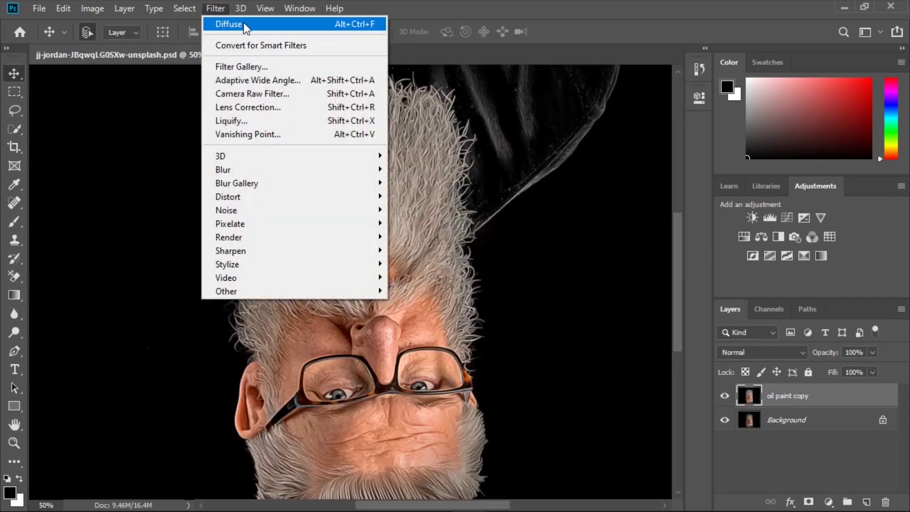
pyautogui.click(244, 25)
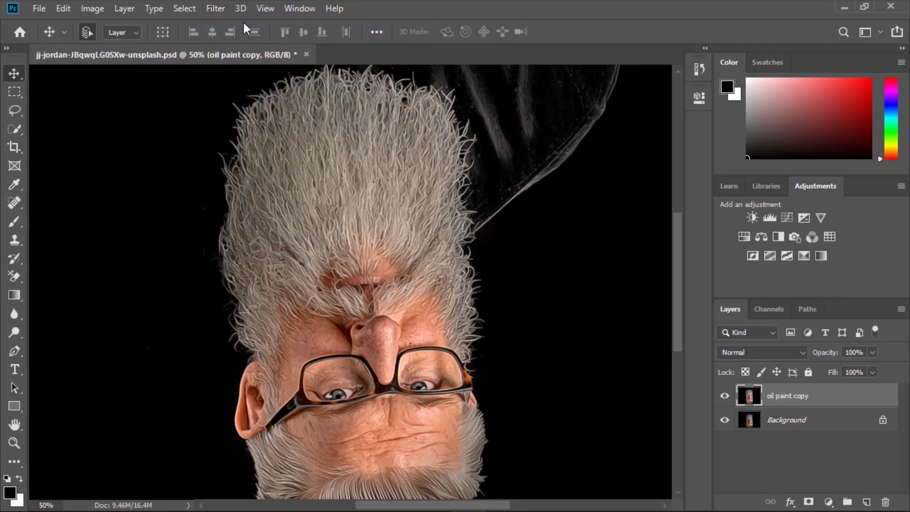
# Rotate the upside-down image a further 90° clockwise.
pyautogui.click(85, 8)
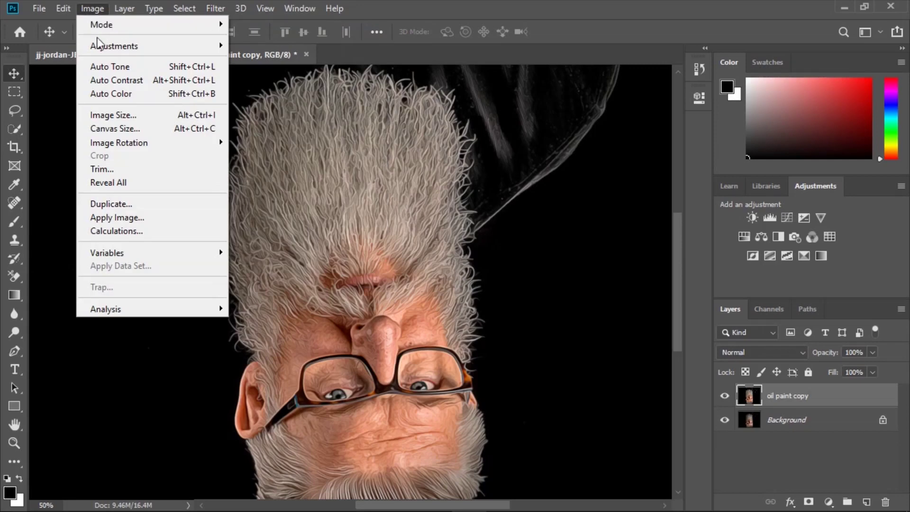
pyautogui.moveTo(152, 144)
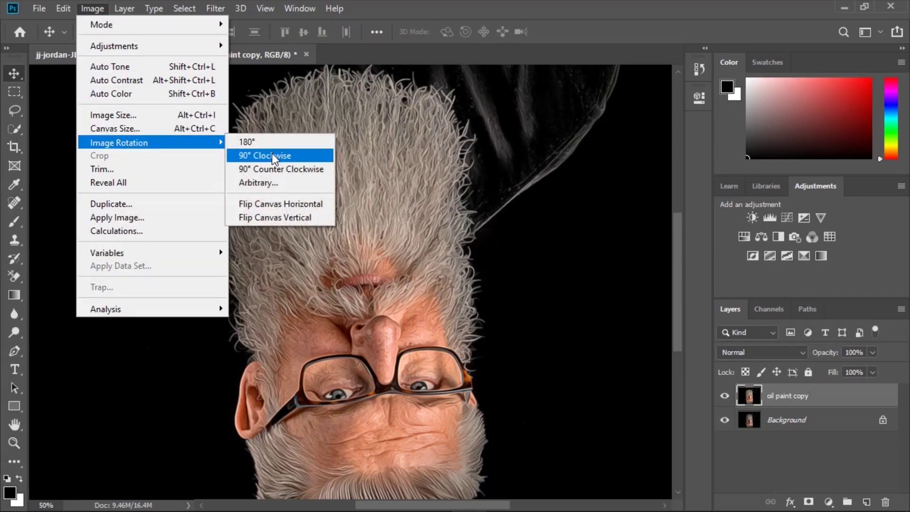
pyautogui.click(273, 157)
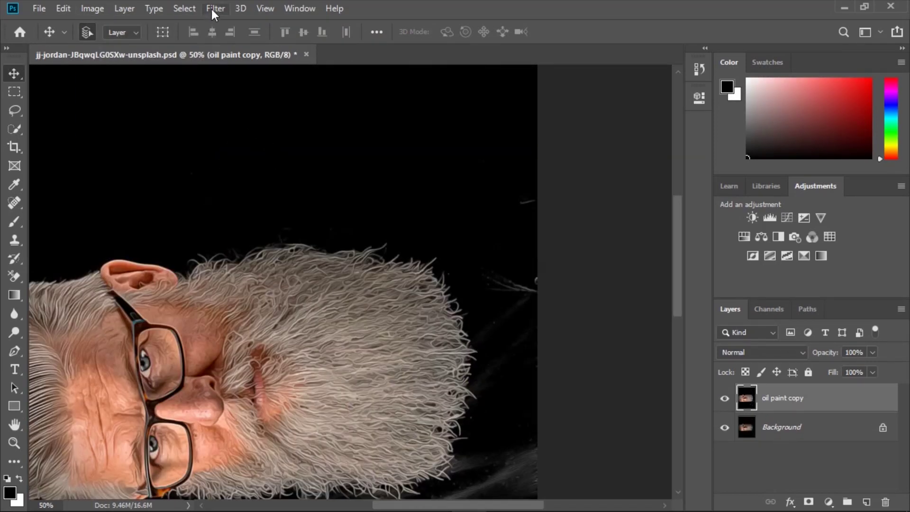
# Reapply the Diffuse filter to the oil paint copy layer while the portrait lies sideways.
pyautogui.click(214, 8)
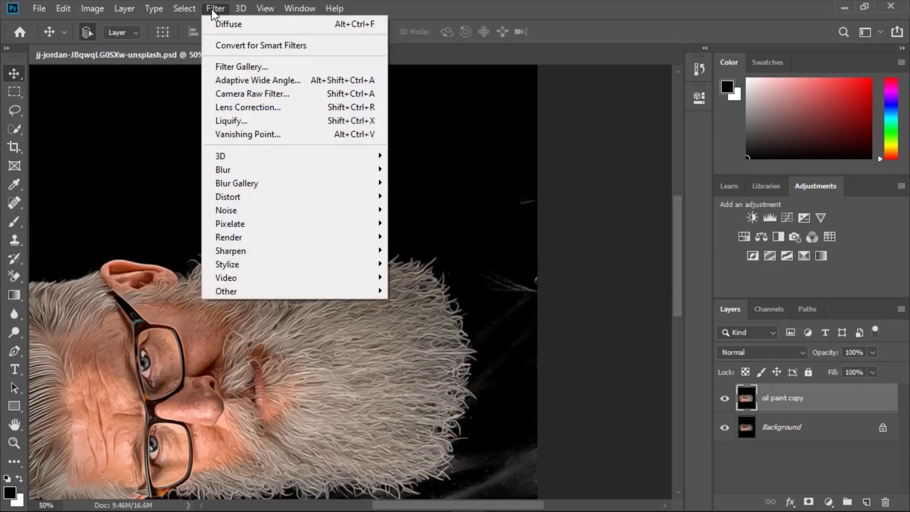
pyautogui.click(274, 24)
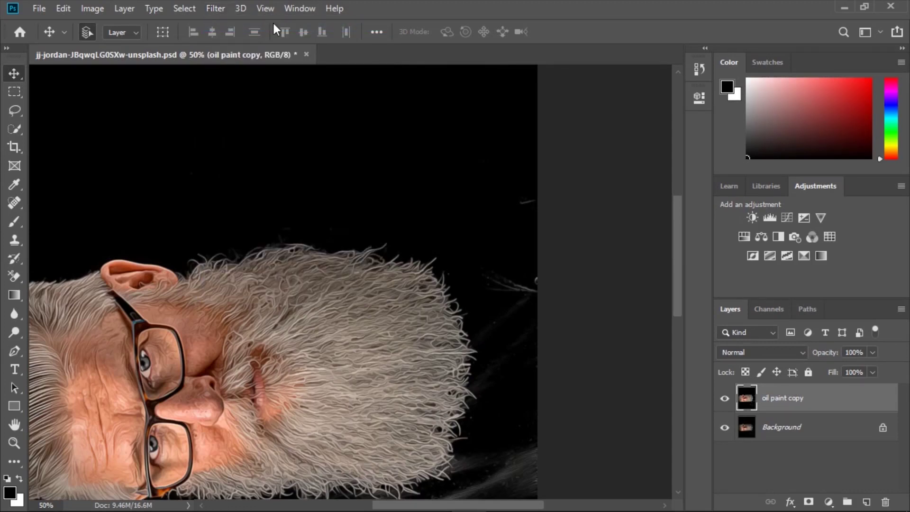
# Rotate the sideways image 90° clockwise so the portrait is upright, and run the Diffuse filter once more.
pyautogui.click(101, 10)
pyautogui.moveTo(152, 146)
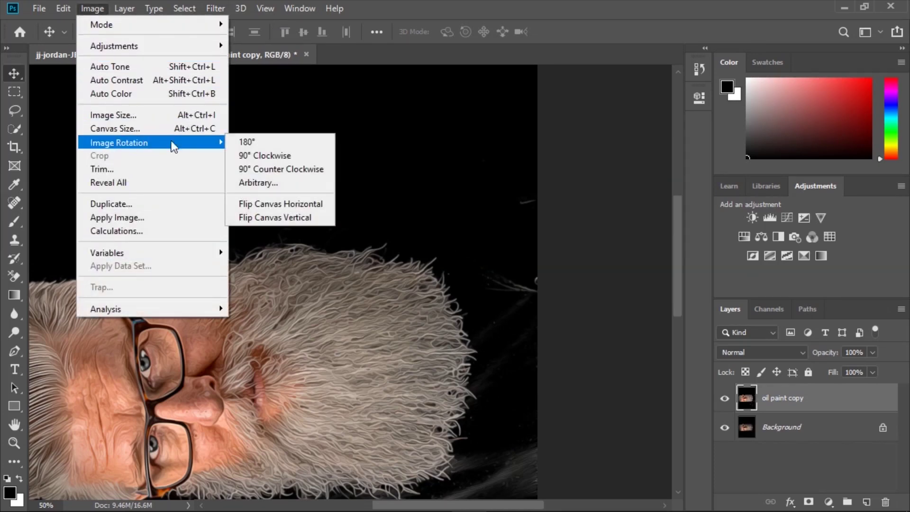
pyautogui.click(261, 157)
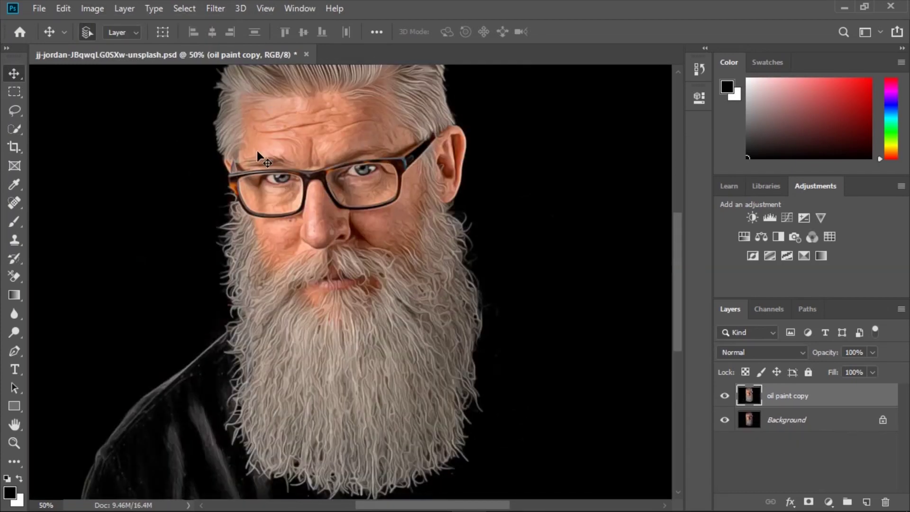
pyautogui.click(213, 8)
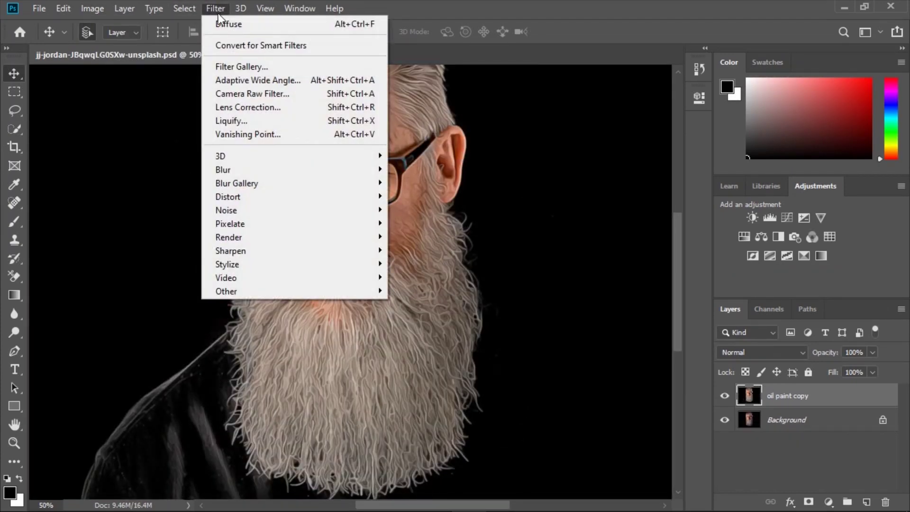
pyautogui.click(246, 25)
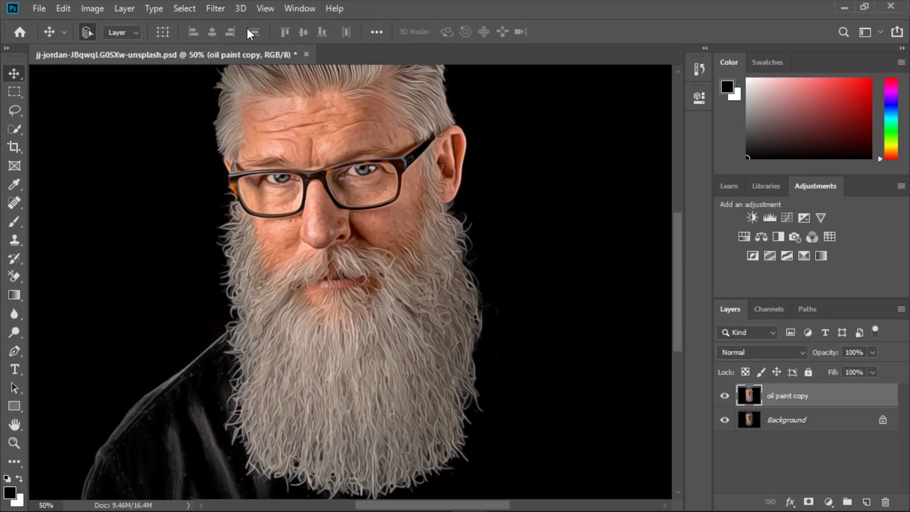
# Apply Reduce Noise to the oil paint copy layer with slightly lowered strength and Preserve Details, Reduce Color Noise and Sharpen Details at 0%.
pyautogui.click(212, 9)
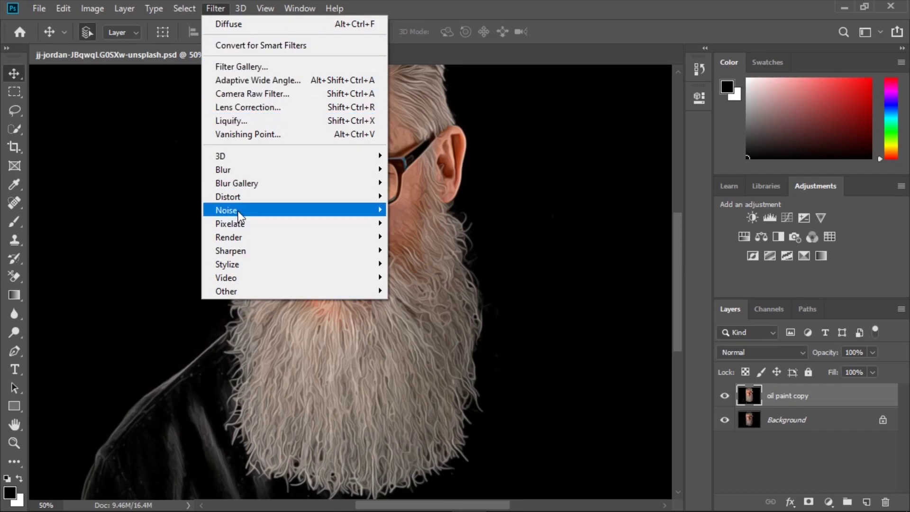
pyautogui.moveTo(238, 212)
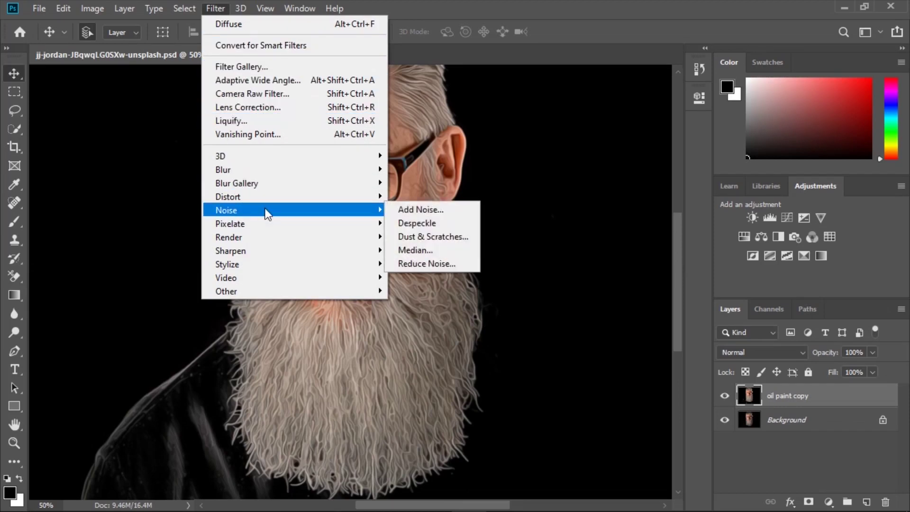
pyautogui.click(434, 264)
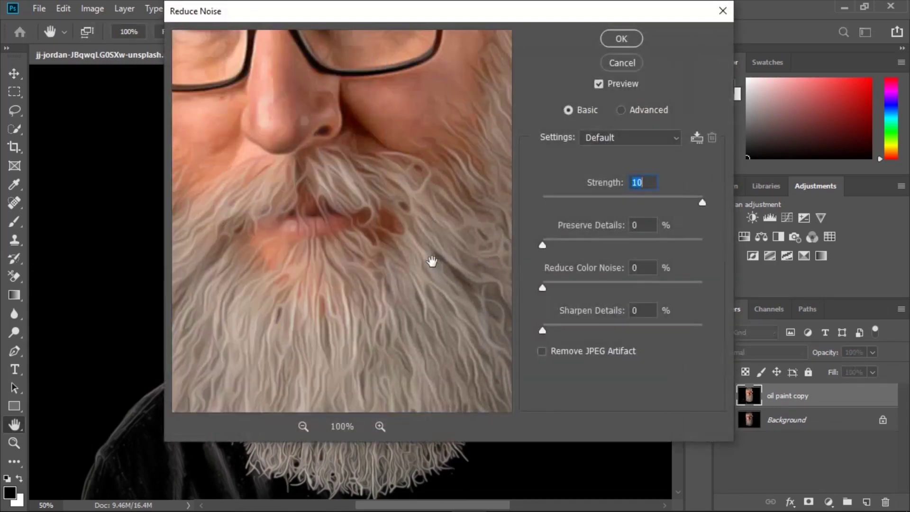
pyautogui.moveTo(335, 114); pyautogui.dragTo(406, 266)
pyautogui.moveTo(352, 174); pyautogui.dragTo(362, 240)
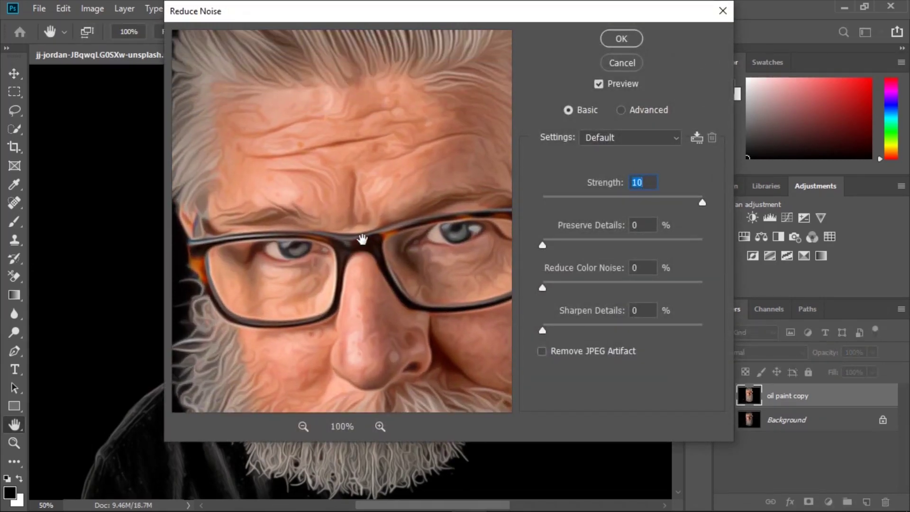
pyautogui.moveTo(699, 202); pyautogui.dragTo(691, 202)
pyautogui.moveTo(640, 228); pyautogui.dragTo(627, 234)
pyautogui.click(644, 267)
pyautogui.click(640, 312)
pyautogui.click(618, 39)
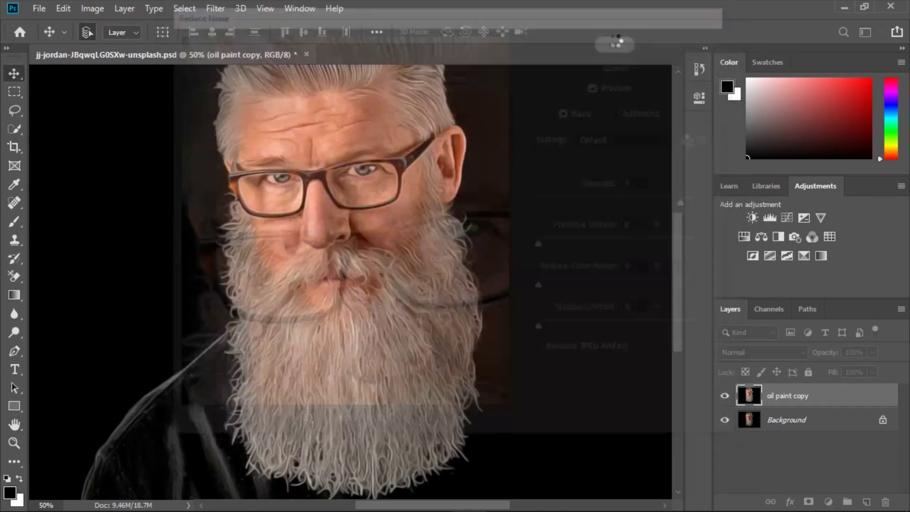
# Sharpen the oil paint copy layer with Unsharp Mask at Amount 95%, Radius 2.0 pixels and Threshold 0 levels.
pyautogui.click(211, 7)
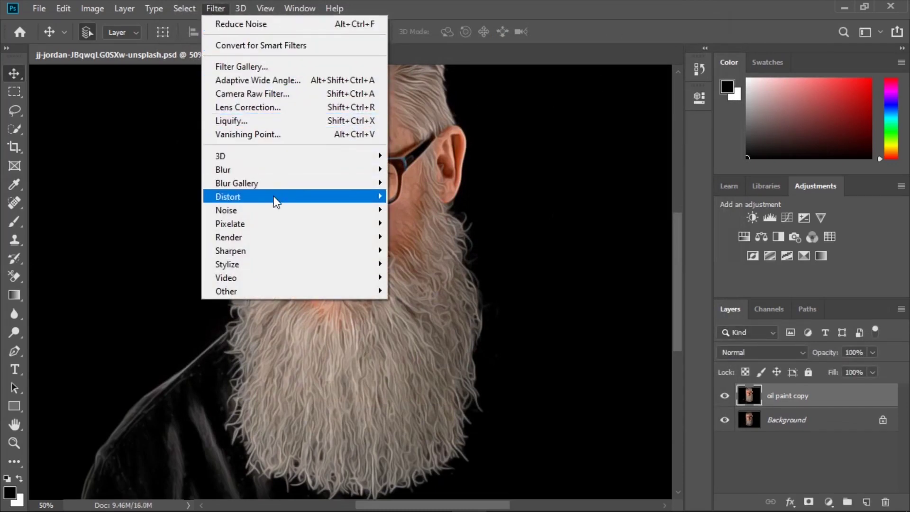
pyautogui.moveTo(315, 253)
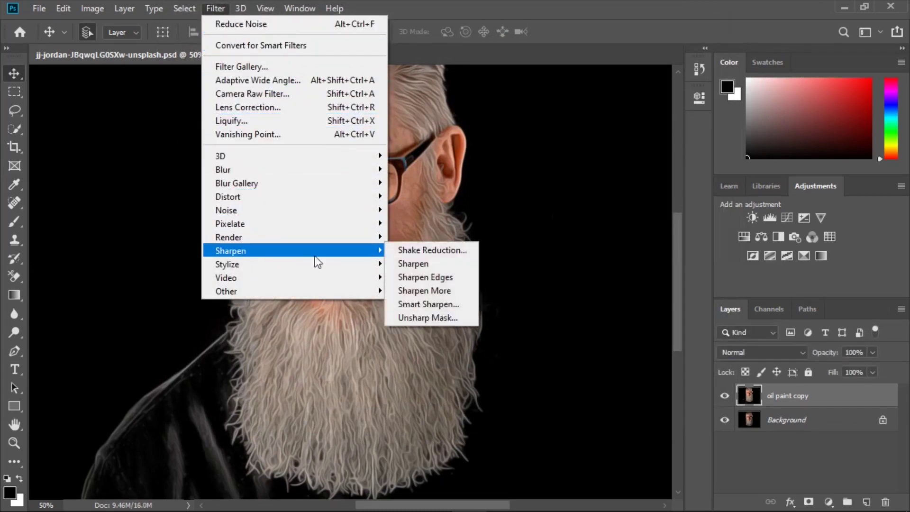
pyautogui.click(440, 318)
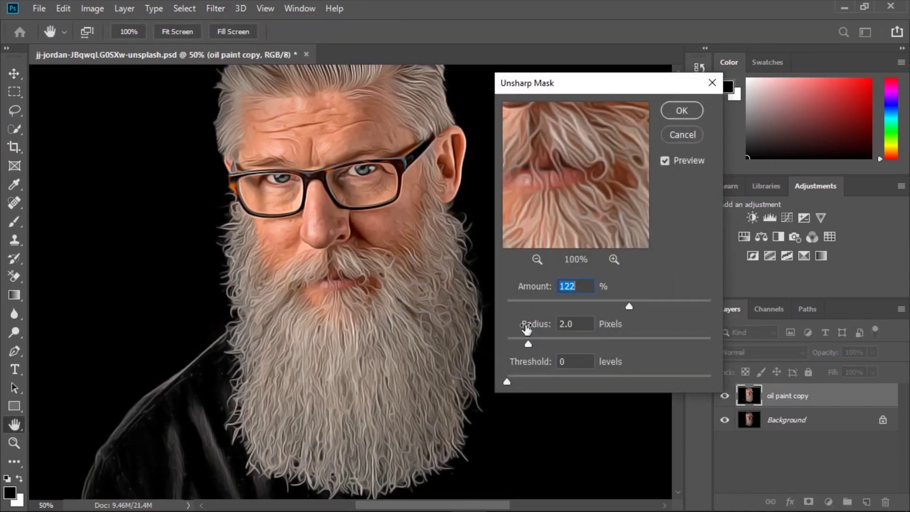
pyautogui.moveTo(629, 306)
pyautogui.mouseDown()
pyautogui.moveTo(603, 306)
pyautogui.moveTo(612, 306)
pyautogui.mouseUp()
pyautogui.moveTo(581, 323); pyautogui.dragTo(559, 323)
pyautogui.moveTo(571, 363); pyautogui.dragTo(540, 364)
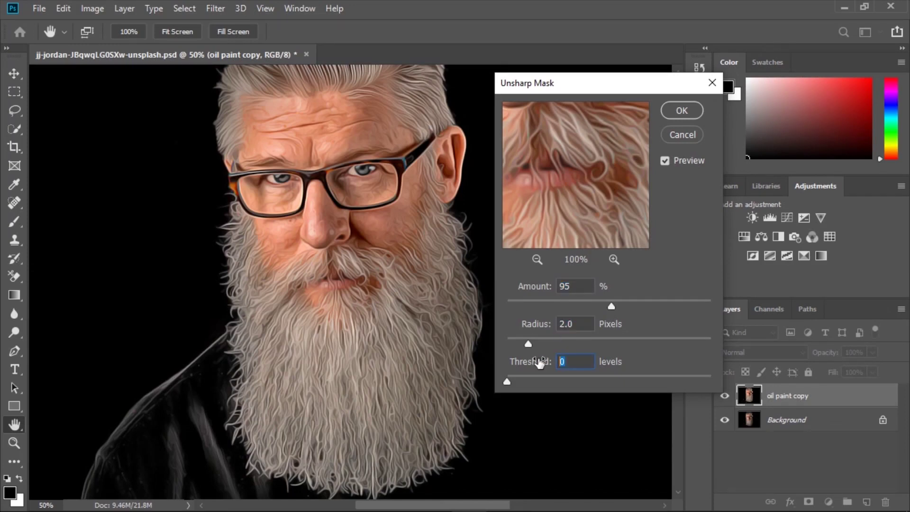
pyautogui.click(678, 107)
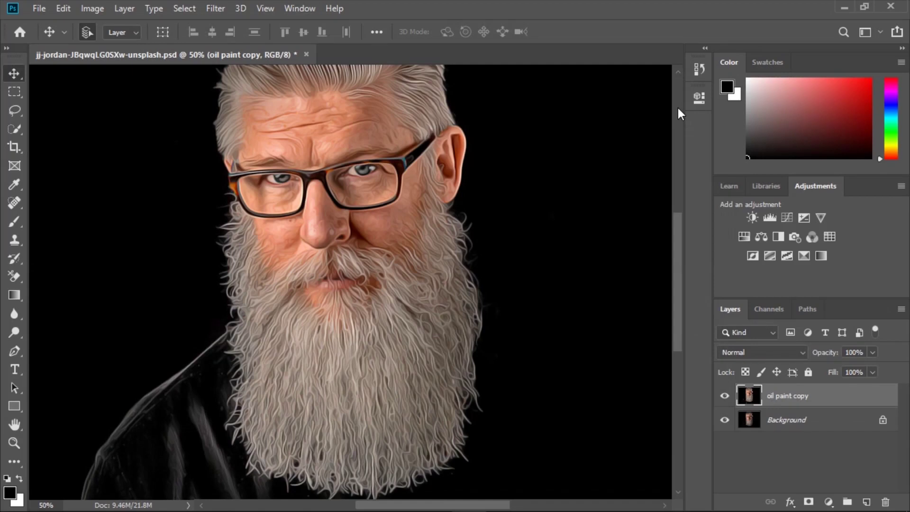
# Duplicate the oil paint copy layer and rename the duplicate "details".
pyautogui.rightClick(819, 399)
pyautogui.click(818, 399)
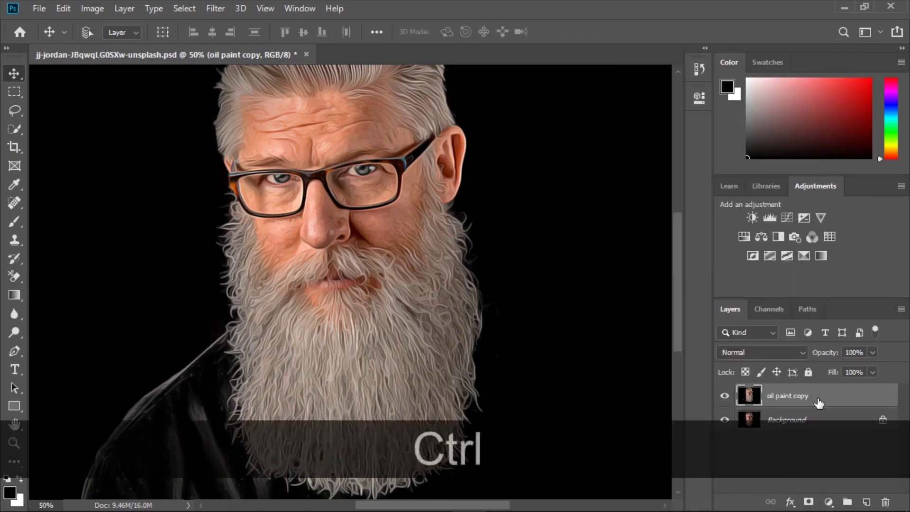
pyautogui.hotkey('ctrl', 'j')
pyautogui.doubleClick(803, 396)
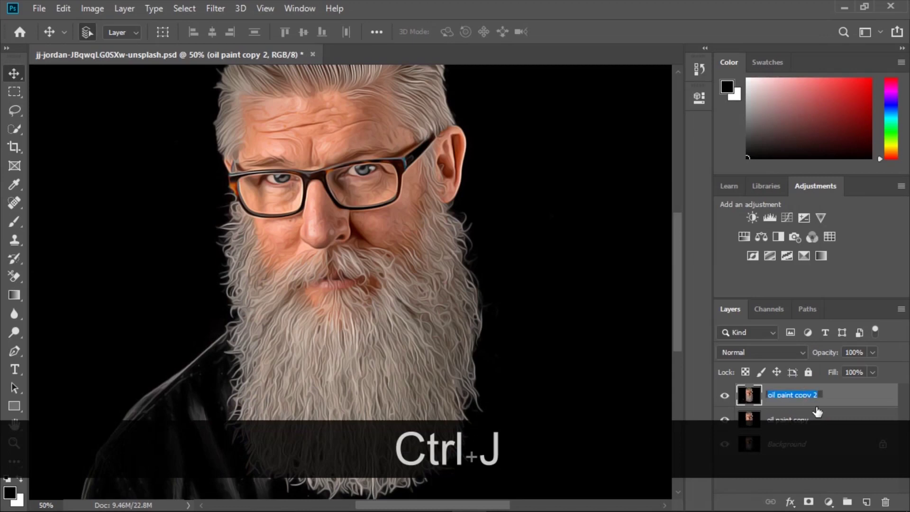
pyautogui.press('BackSpace')
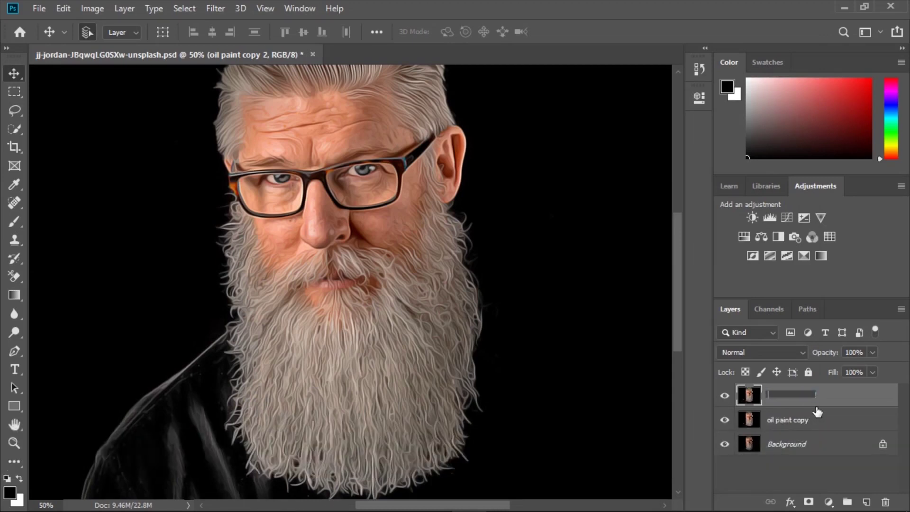
pyautogui.write('details')
pyautogui.press('Return')
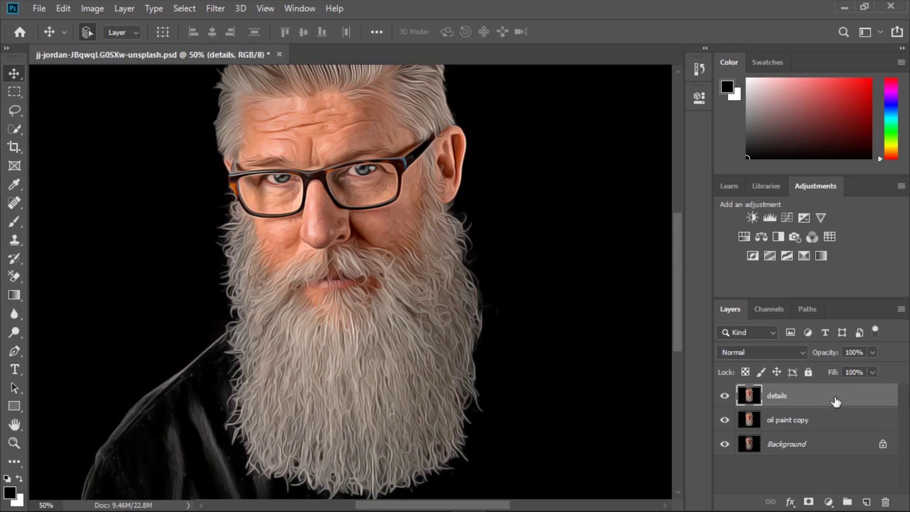
# Apply a High Pass filter with a 2.0-pixel radius to the details layer and set its blend mode to Overlay.
pyautogui.click(216, 8)
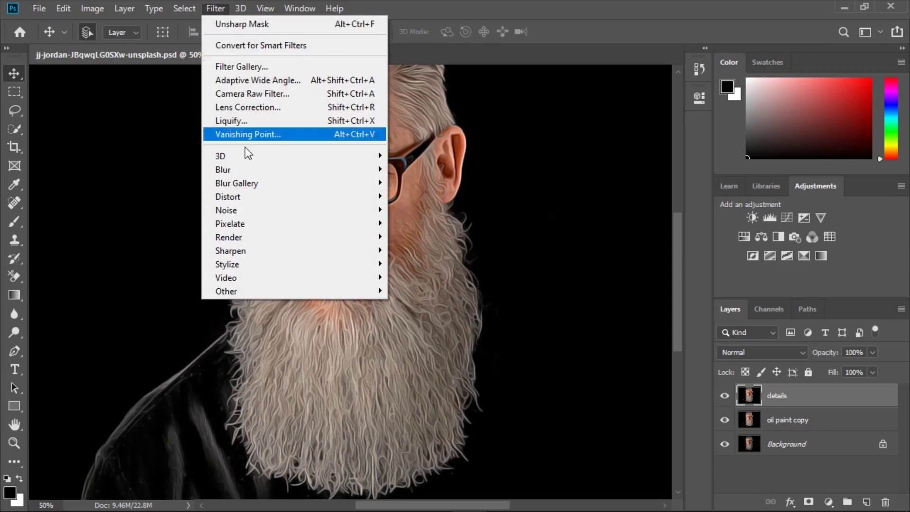
pyautogui.moveTo(256, 293)
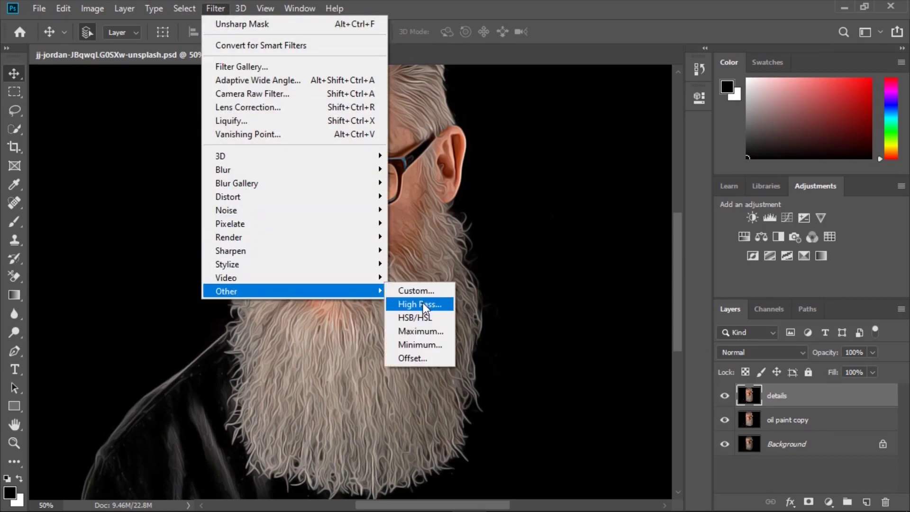
pyautogui.click(423, 302)
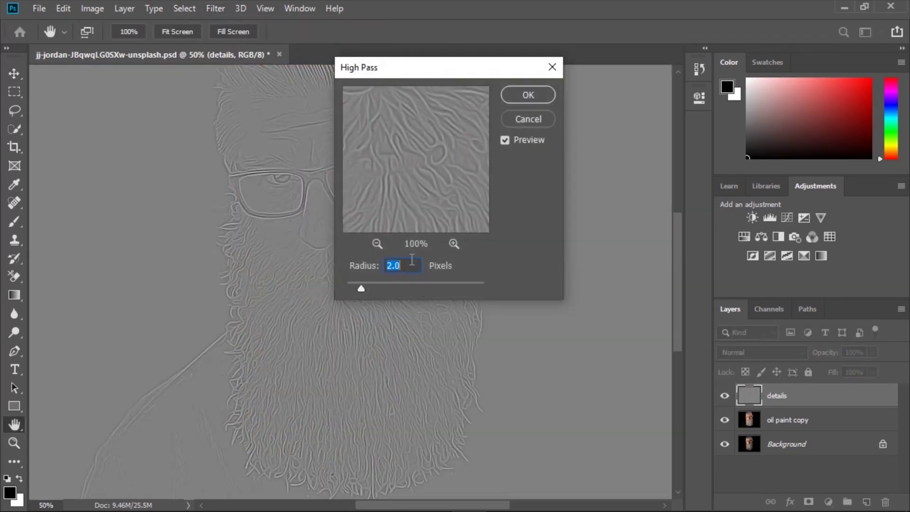
pyautogui.click(523, 93)
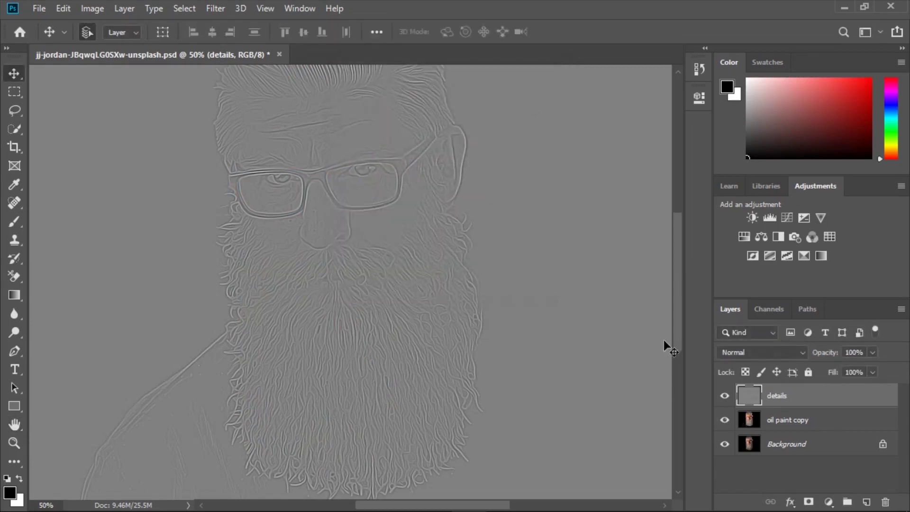
pyautogui.click(735, 352)
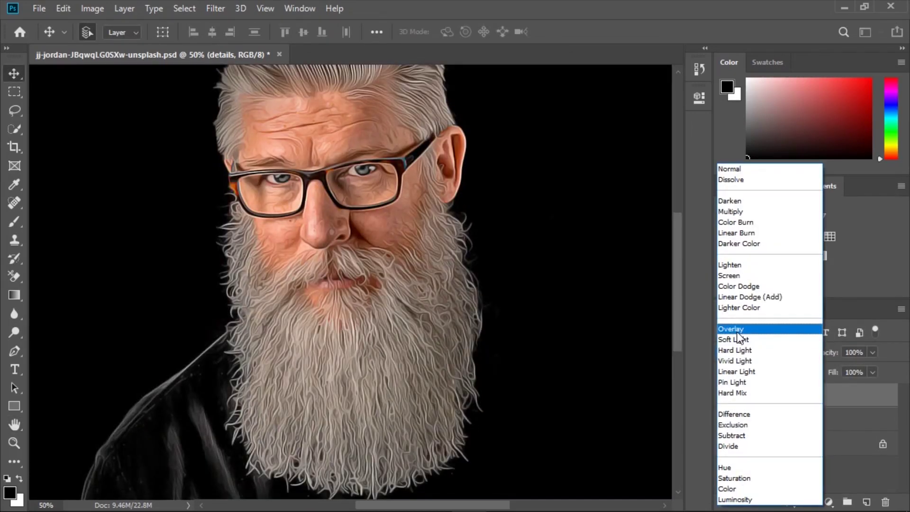
pyautogui.click(737, 330)
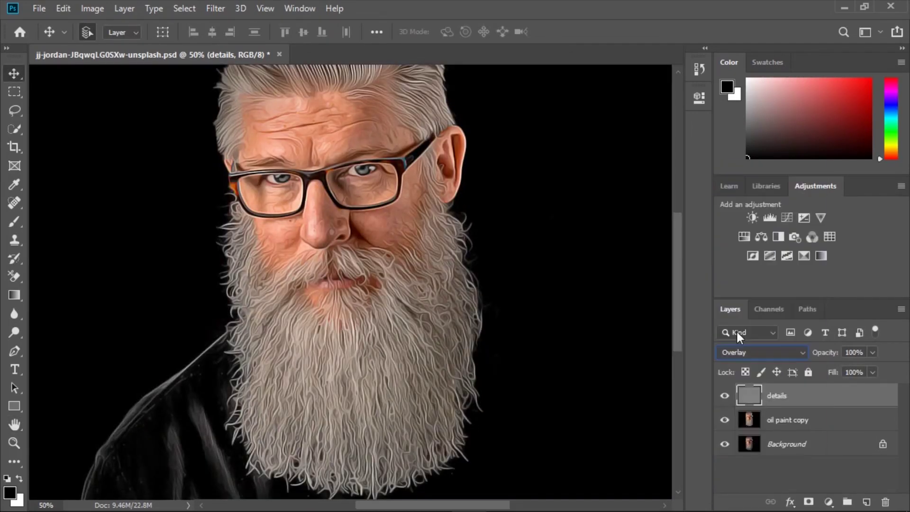
# Add a new layer above details and stamp all visible layers into it.
pyautogui.click(866, 502)
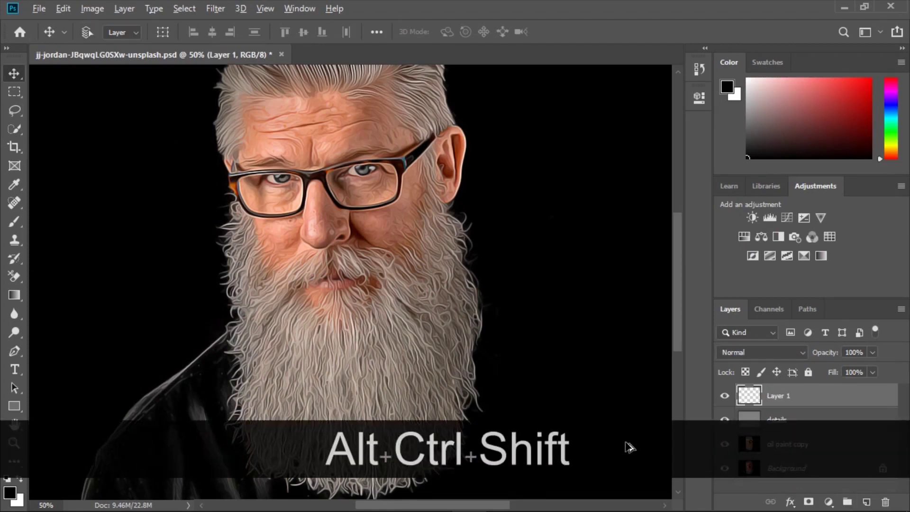
pyautogui.hotkey('ctrl', 'alt', 'shift', 'e')
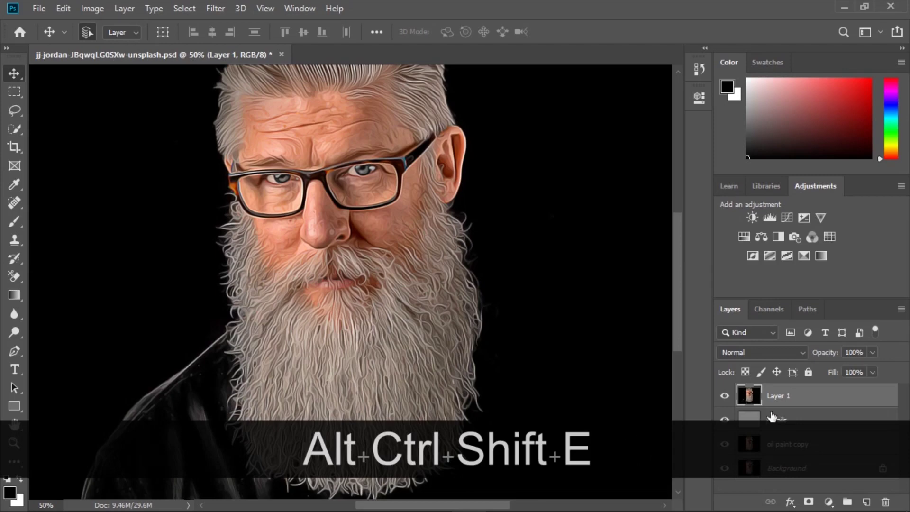
# Apply Auto Tone to the stamped top layer and lower its opacity to 43%.
pyautogui.click(101, 10)
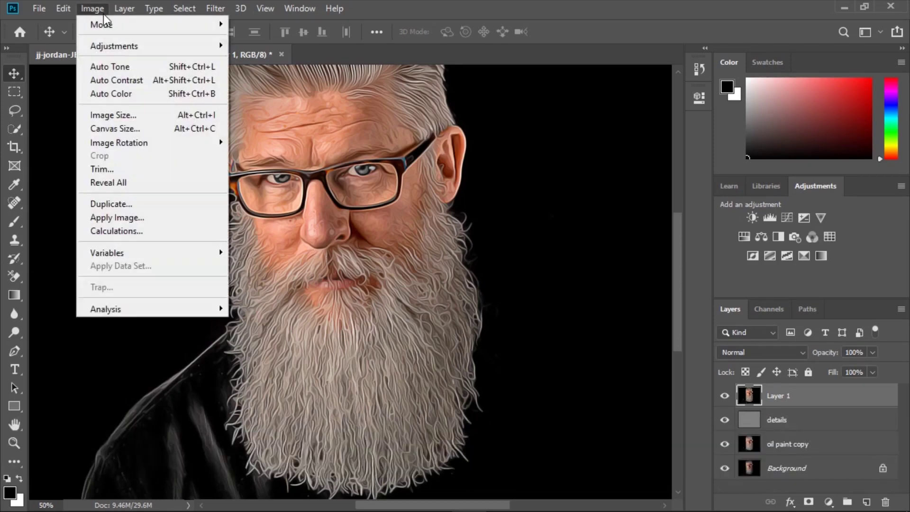
pyautogui.click(113, 63)
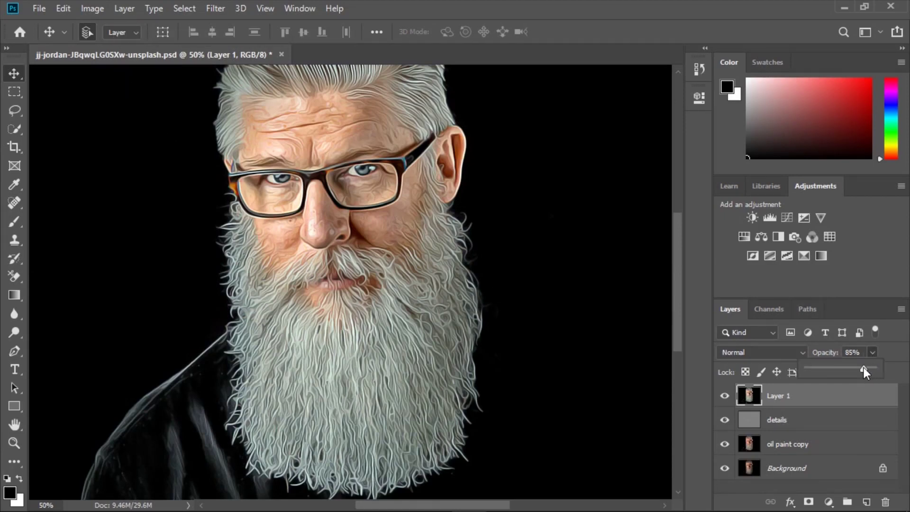
pyautogui.click(836, 367)
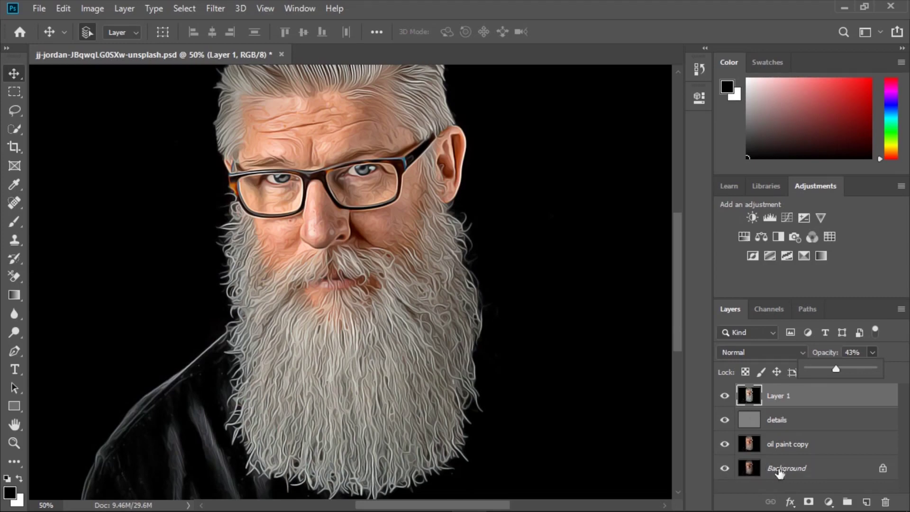
pyautogui.click(842, 404)
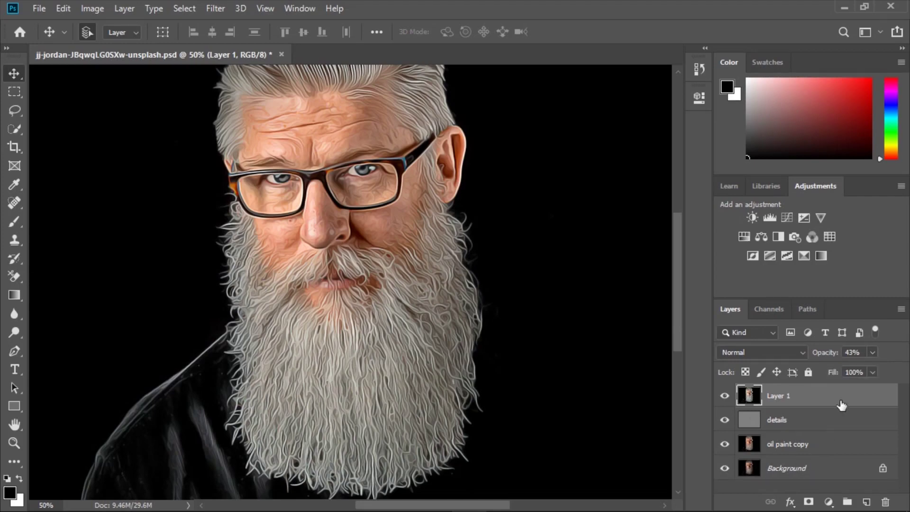
# Compare the painted portrait with the original photo by repeatedly hiding and showing every layer except Background.
pyautogui.keyDown('alt'); pyautogui.click(725, 469); pyautogui.keyUp('alt')
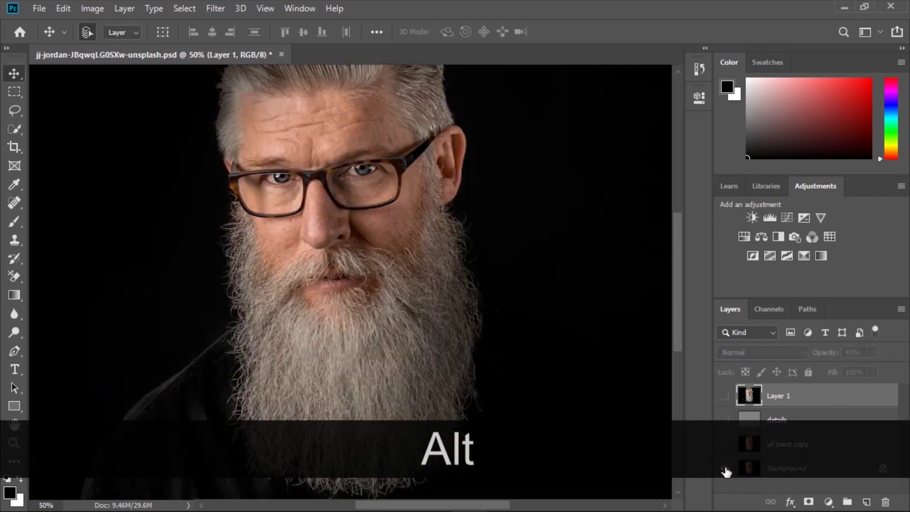
pyautogui.keyDown('alt'); pyautogui.click(726, 469); pyautogui.keyUp('alt')
pyautogui.keyDown('alt'); pyautogui.click(725, 469); pyautogui.keyUp('alt')
pyautogui.keyDown('alt'); pyautogui.click(725, 470); pyautogui.keyUp('alt')
pyautogui.keyDown('alt'); pyautogui.click(725, 469); pyautogui.keyUp('alt')
pyautogui.keyDown('alt'); pyautogui.click(726, 470); pyautogui.keyUp('alt')
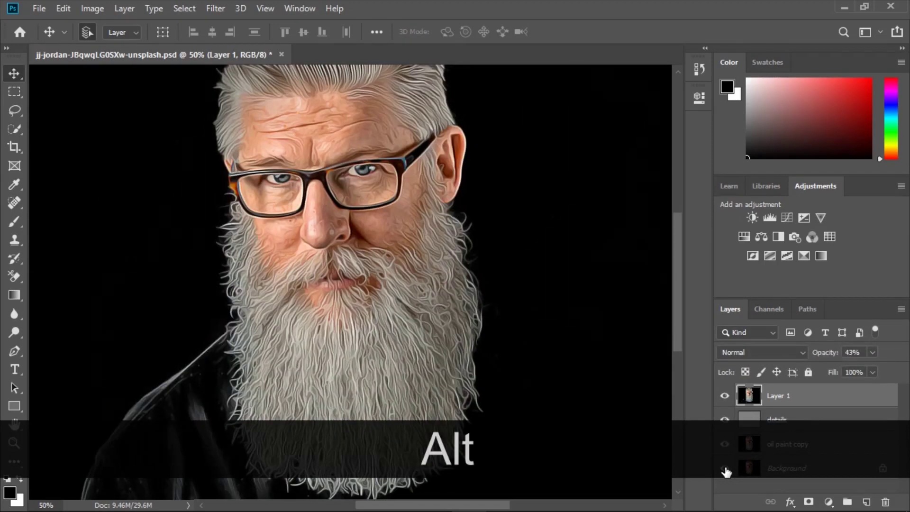